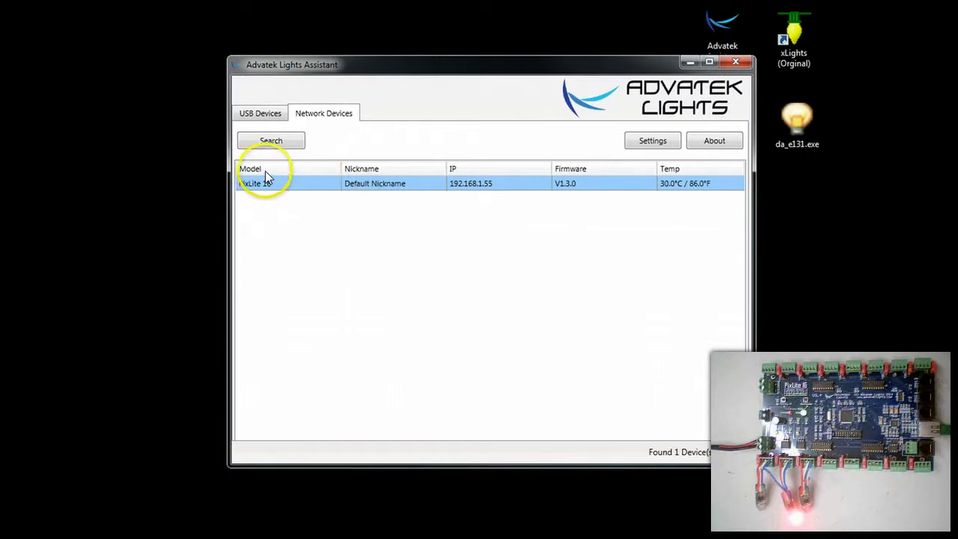
Rescan the network so the PixLite 16 at 192.168.1.55 shows its current 30.8°C reading
click(269, 146)
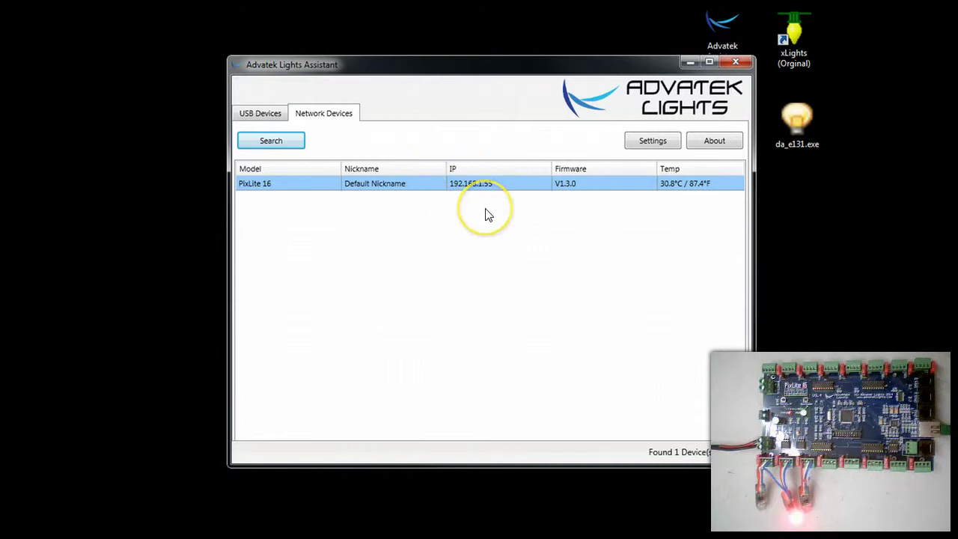
Open the PixLite 16's Control settings and review Start Universe and Nodes Per String, toggling Advanced off and on
double_click(404, 189)
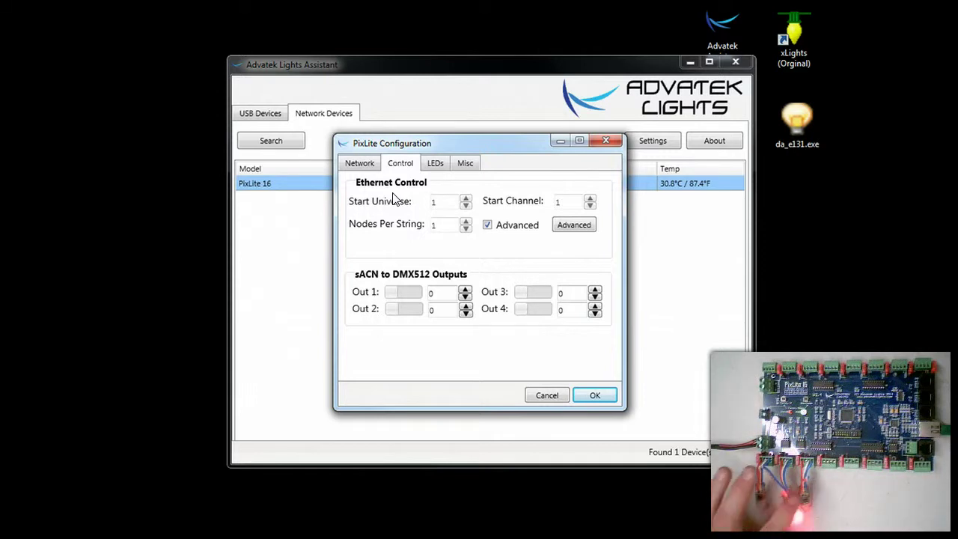
click(489, 227)
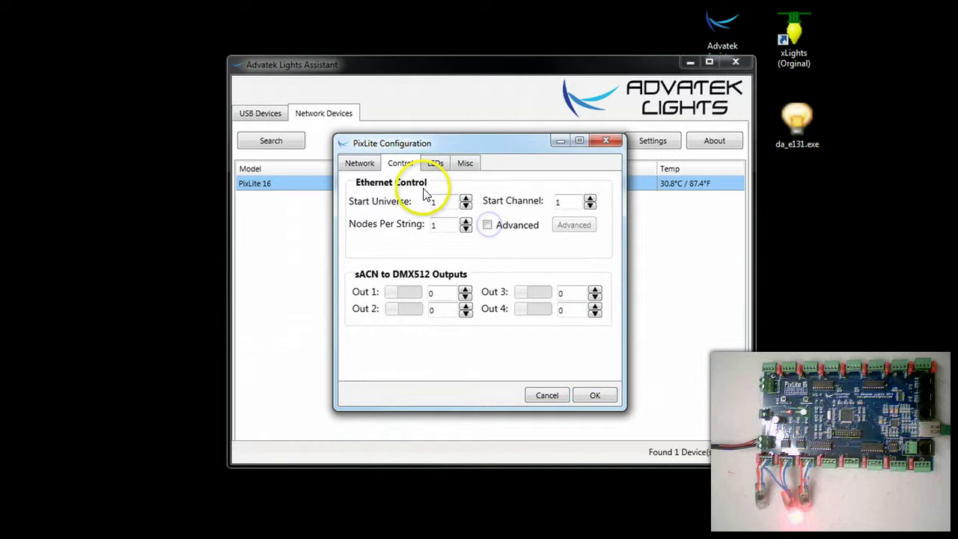
click(449, 202)
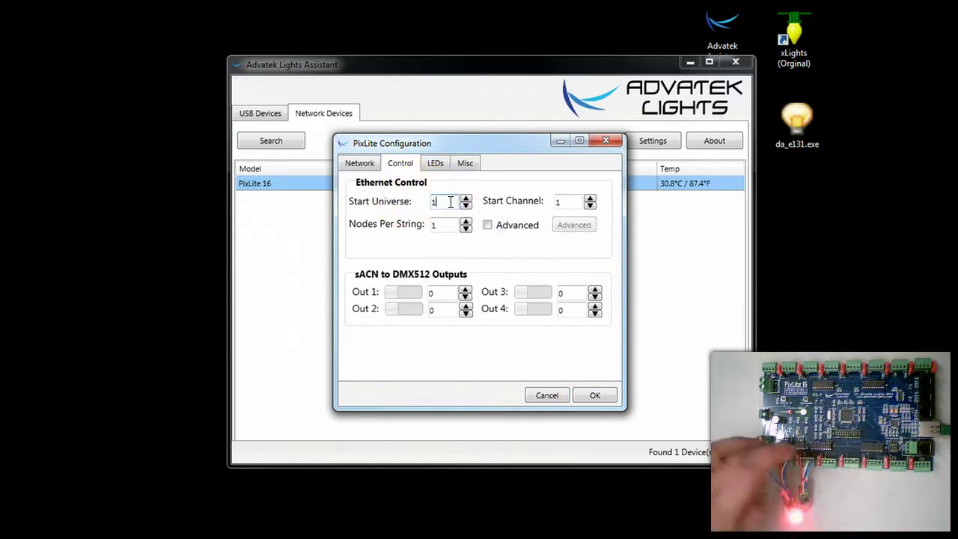
click(466, 199)
click(465, 198)
click(465, 198)
click(439, 223)
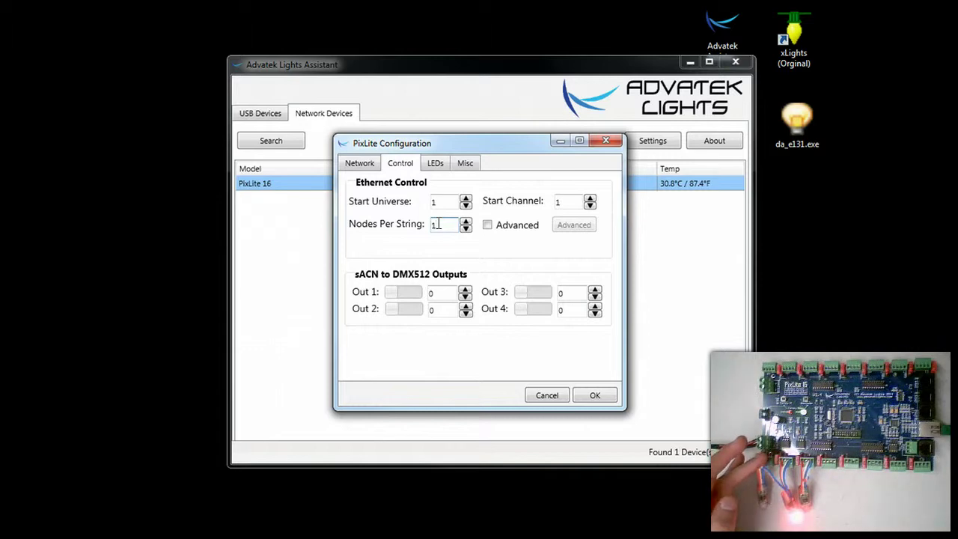
click(439, 223)
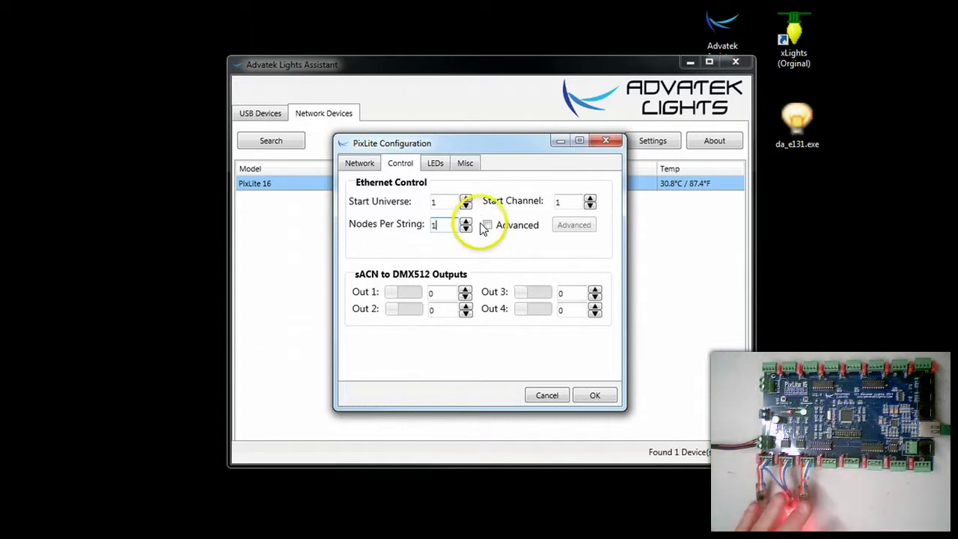
click(486, 226)
Check the strings' start channels 1, 4, 7 in universe 1, then accept both configuration dialogs unchanged
click(573, 224)
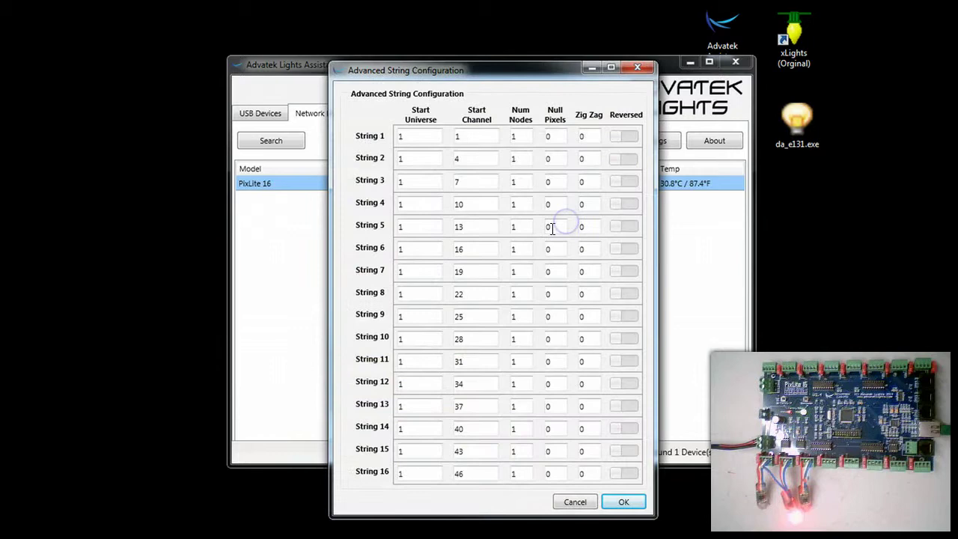
click(478, 136)
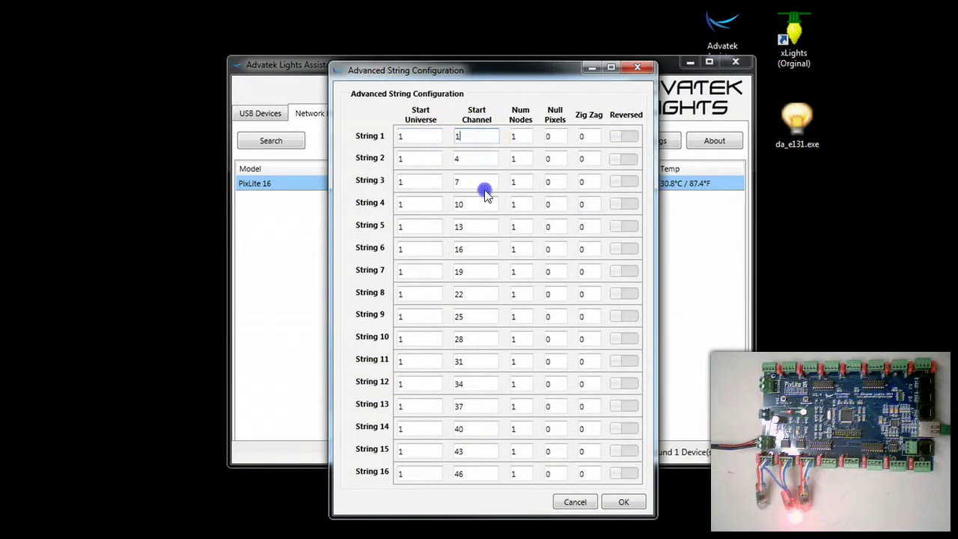
click(416, 134)
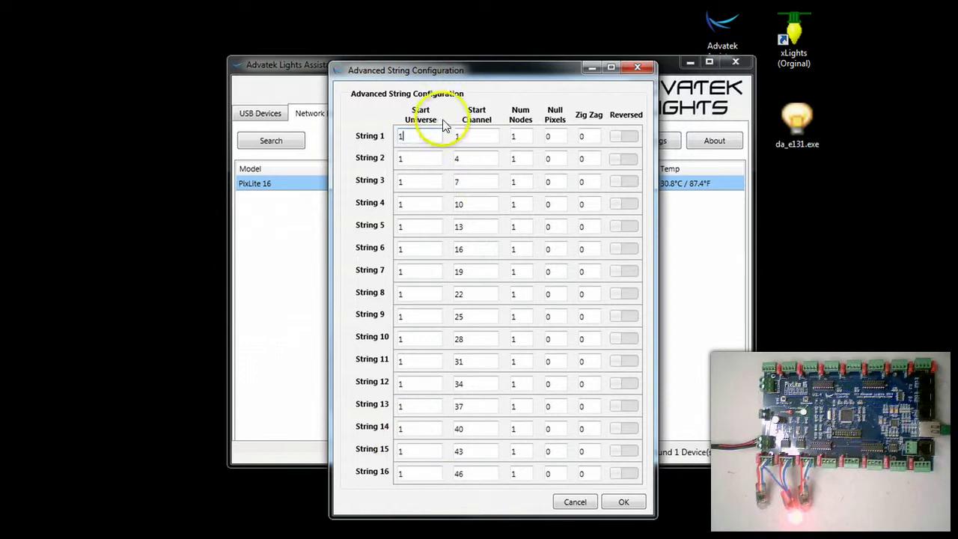
click(477, 135)
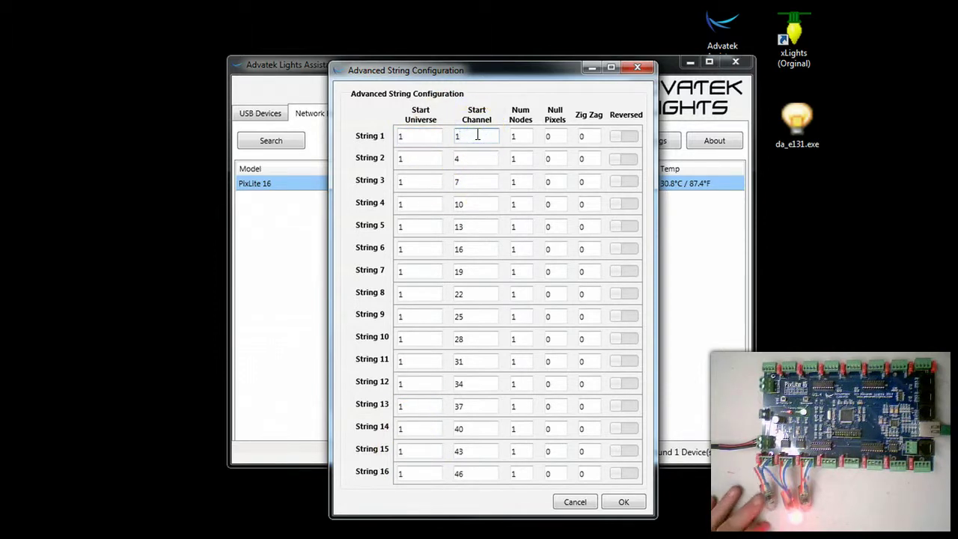
click(488, 141)
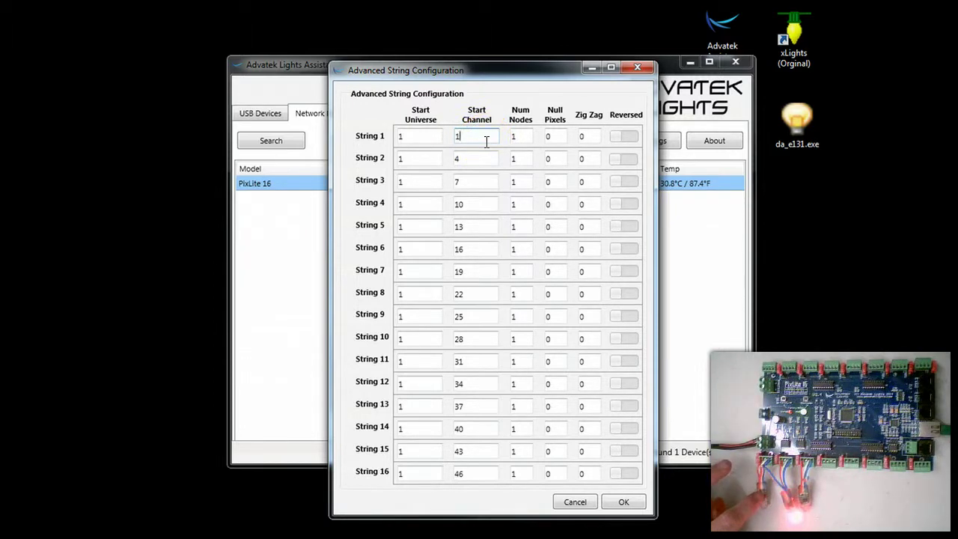
click(479, 156)
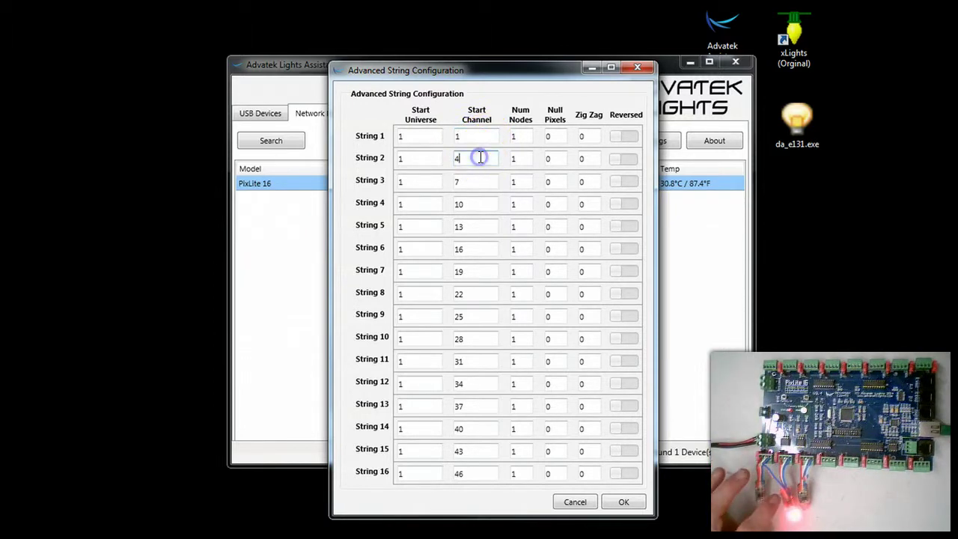
click(471, 182)
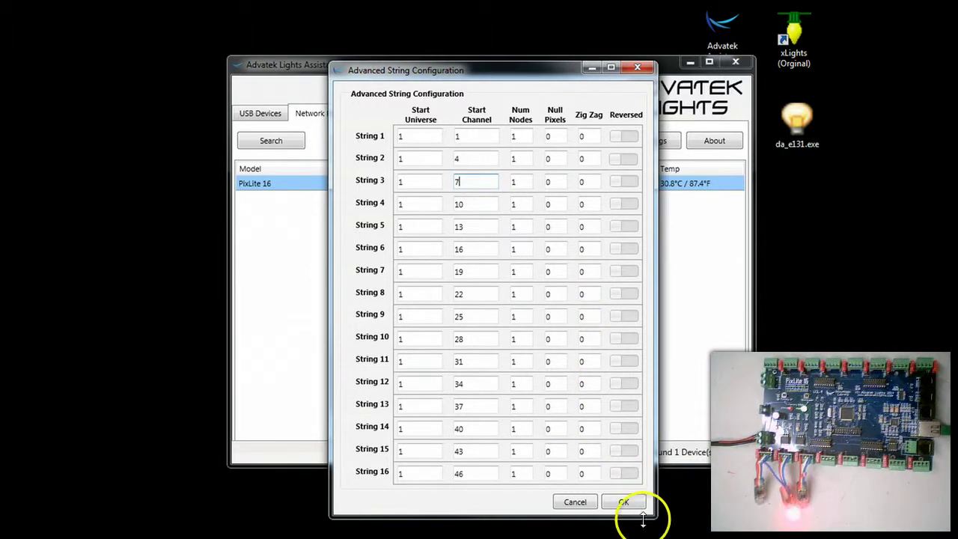
click(625, 503)
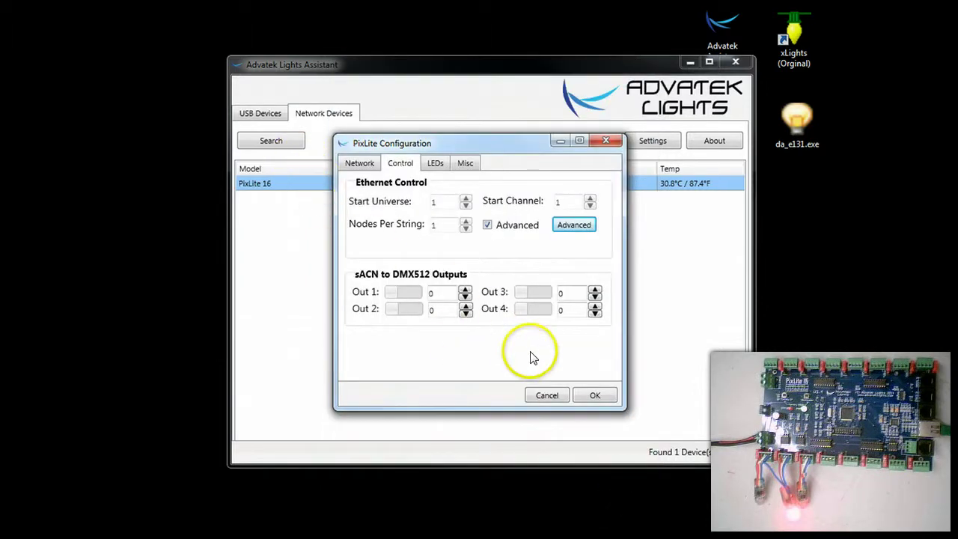
click(594, 395)
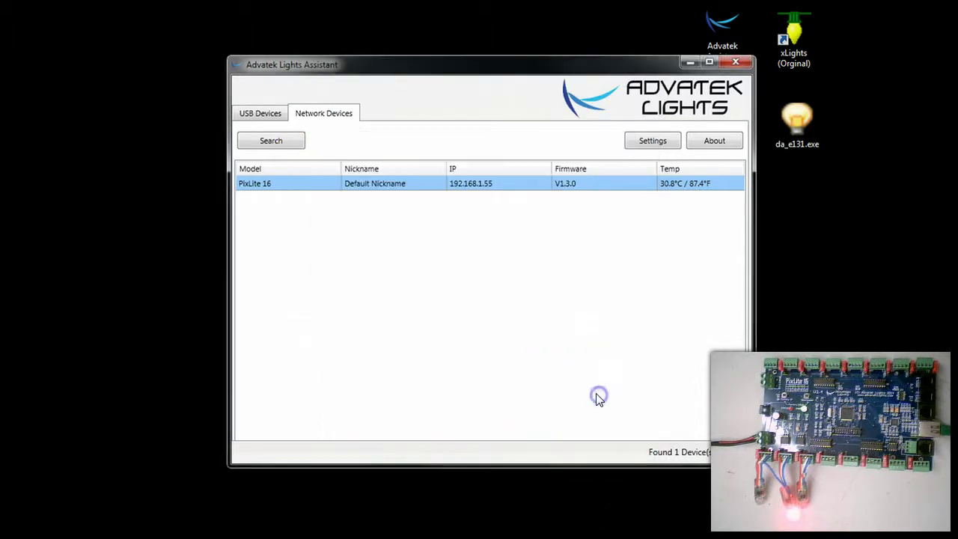
Minimize Advatek Lights Assistant and launch xLights from the xLights (Orginal) desktop shortcut
click(685, 63)
click(645, 290)
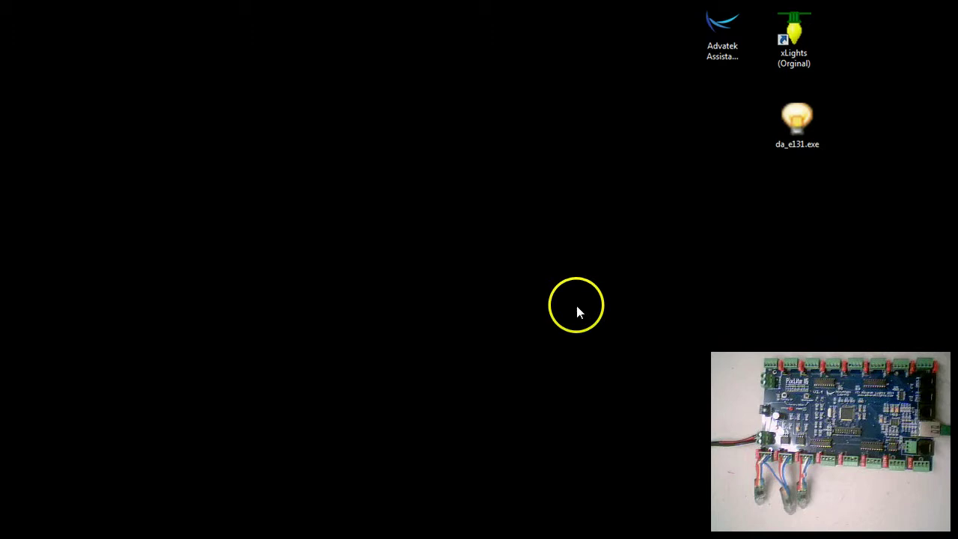
click(777, 47)
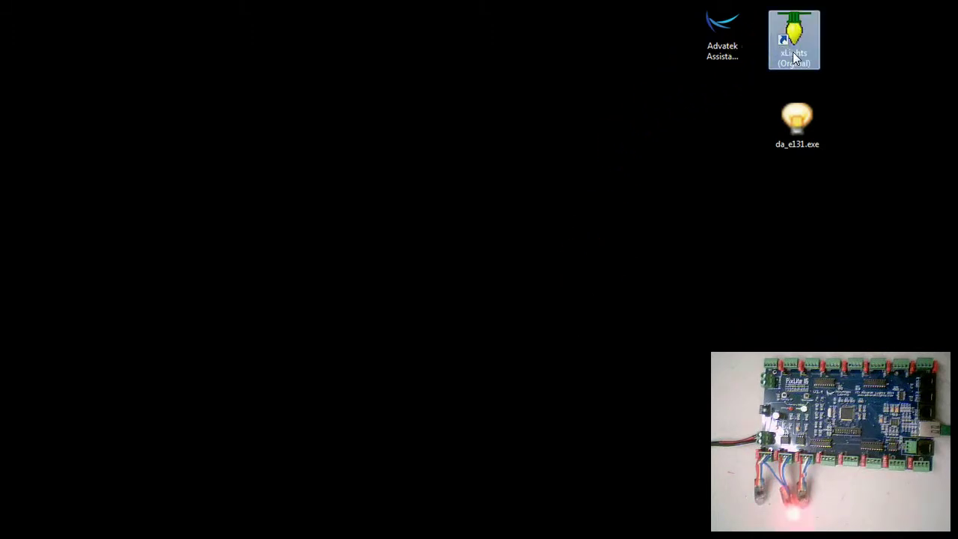
double_click(787, 42)
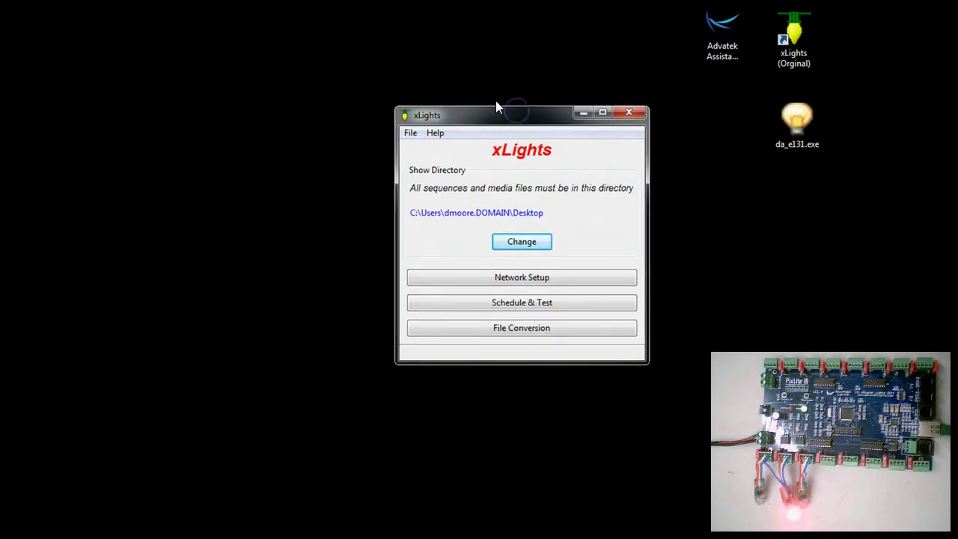
click(513, 153)
Open the empty Define Lighting Networks list and begin adding an E1.31 network
click(511, 280)
drag(576, 169, 367, 107)
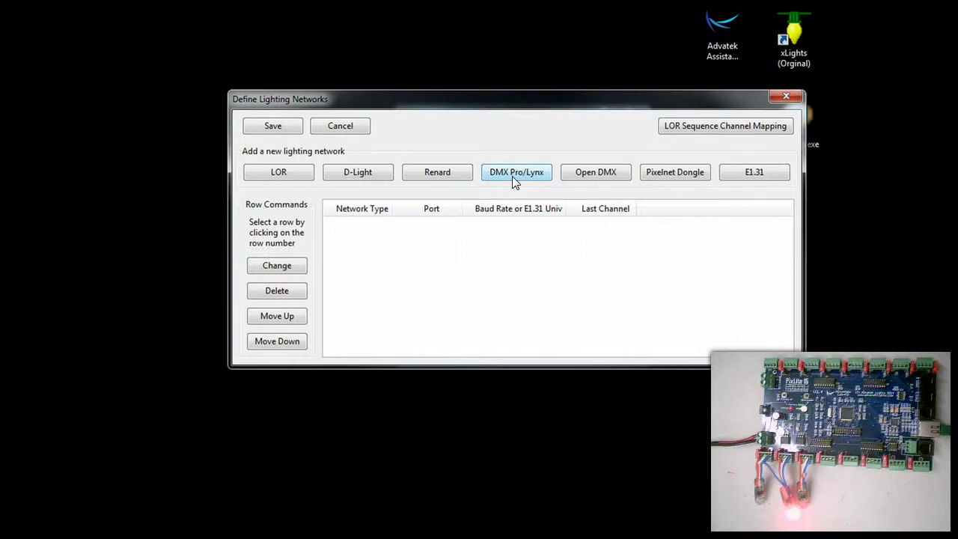
click(601, 174)
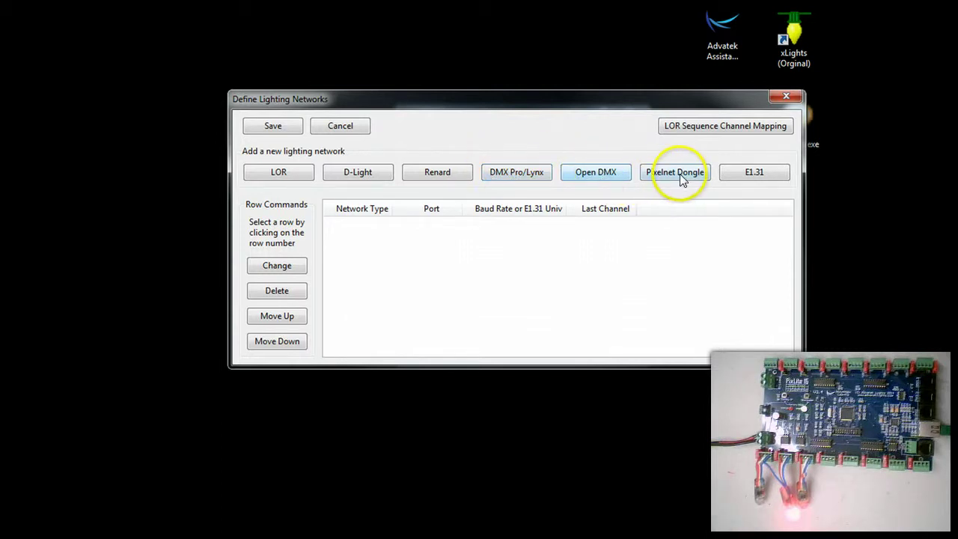
click(747, 178)
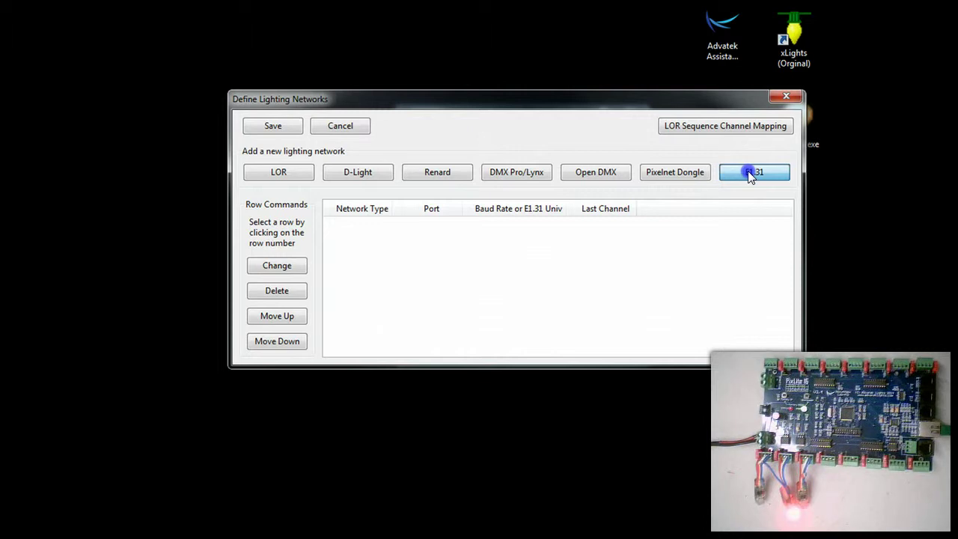
Set the new E1.31 network to Unicast with IP address 192.168.1.55
click(748, 172)
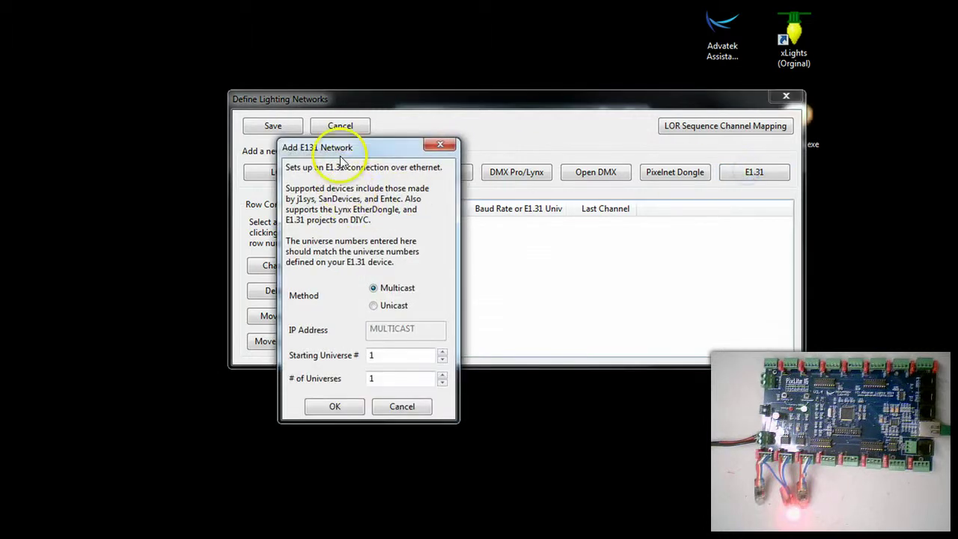
drag(358, 146, 476, 99)
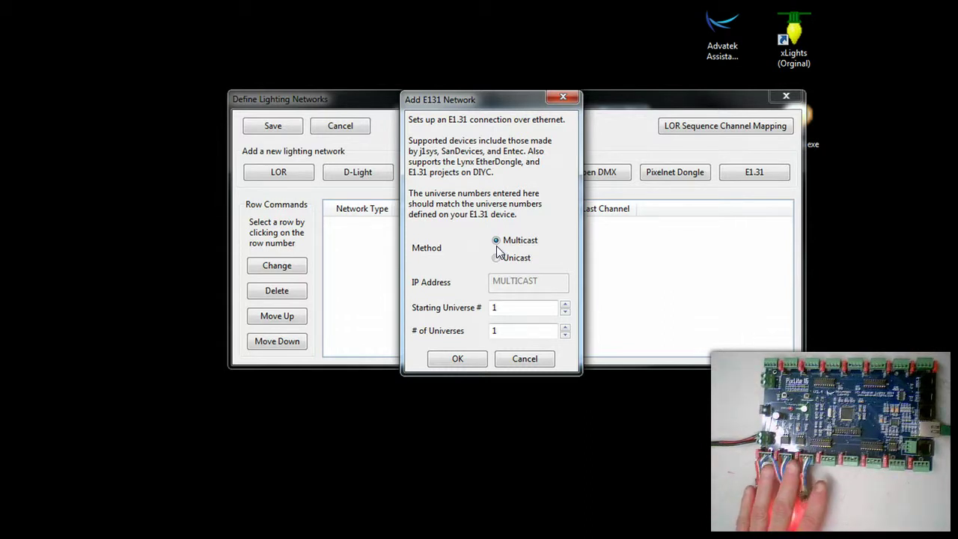
click(497, 257)
click(500, 282)
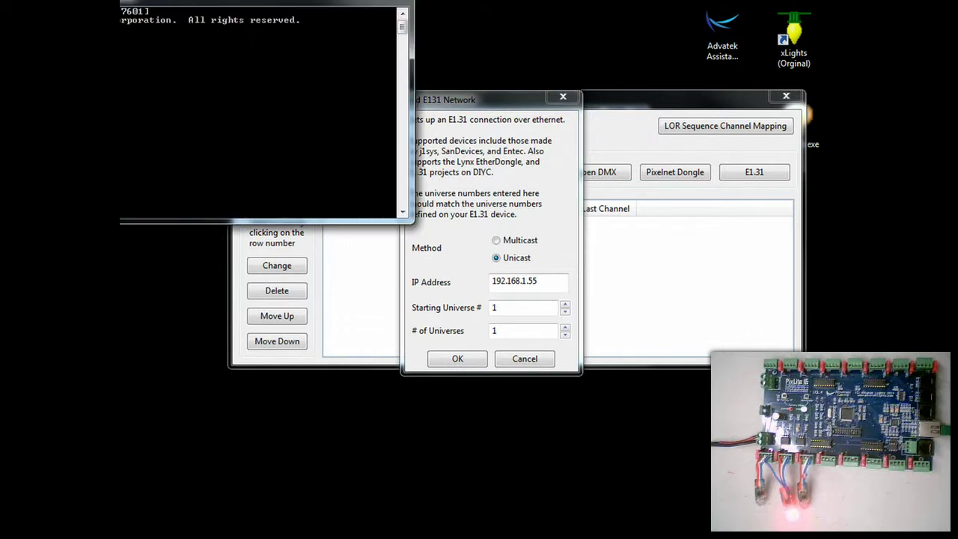
Ping 192.168.1.55 from Command Prompt, confirm 1ms replies, and close the prompt
drag(16, 0, 387, 144)
text(p)
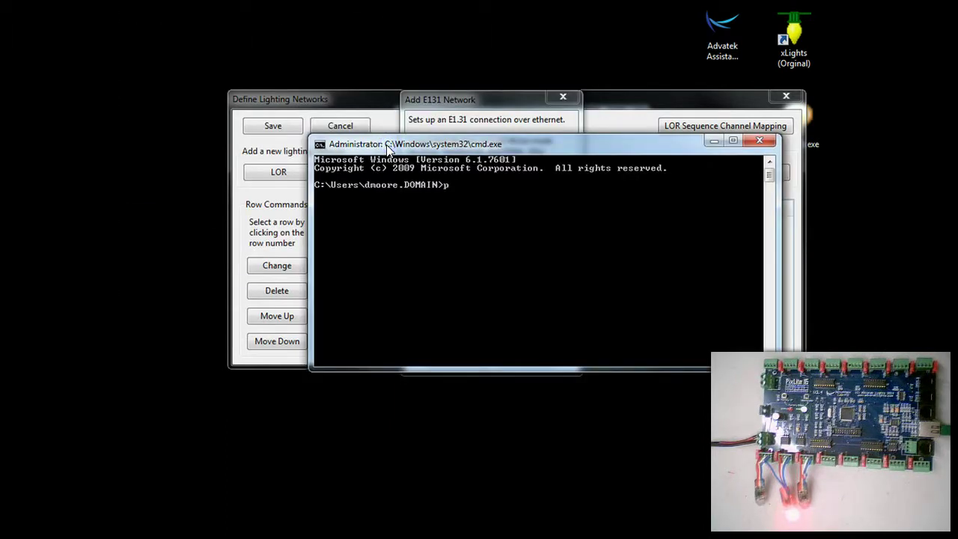
text(ing 192.168.1.55)
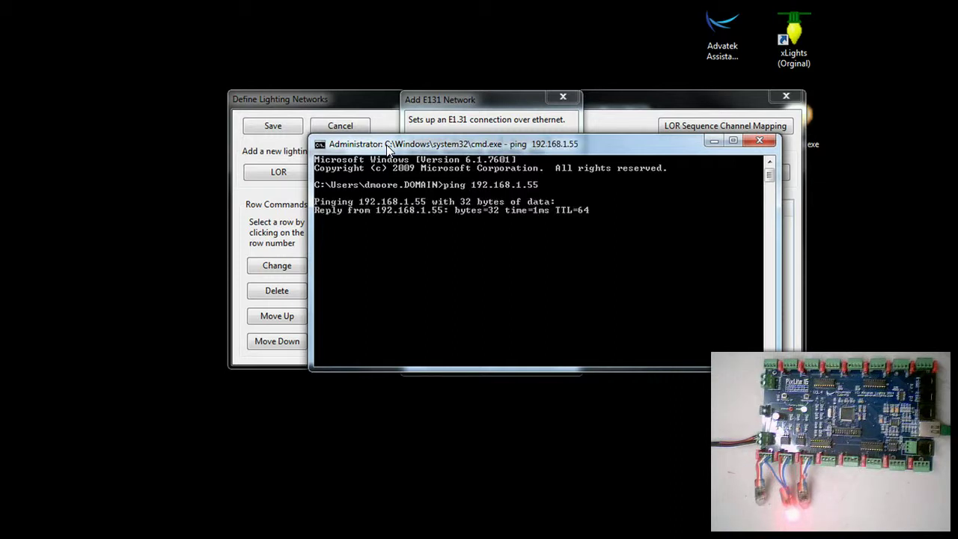
click(761, 143)
click(519, 308)
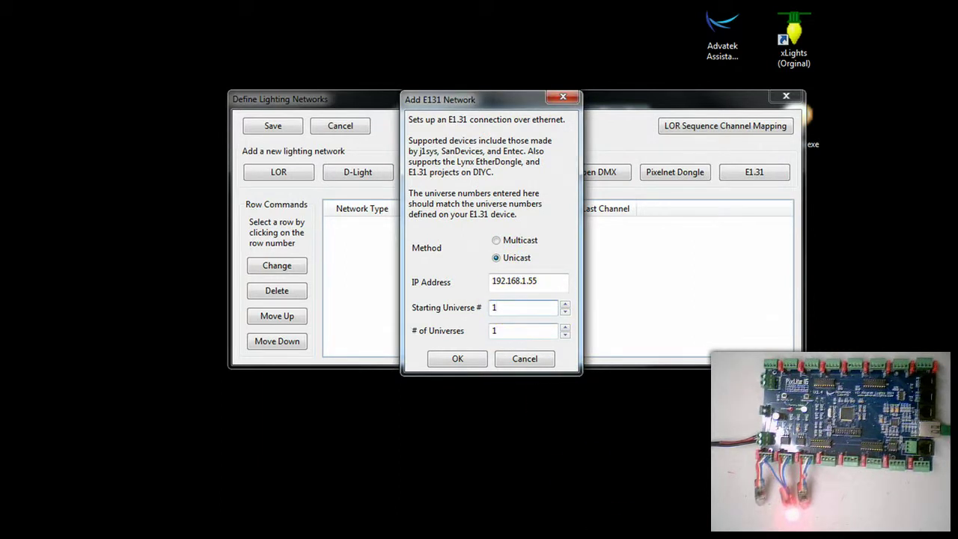
Recheck the PixLite 16's per-string settings start on universe 1, closing them without changes
key(alt+Tab)
click(359, 231)
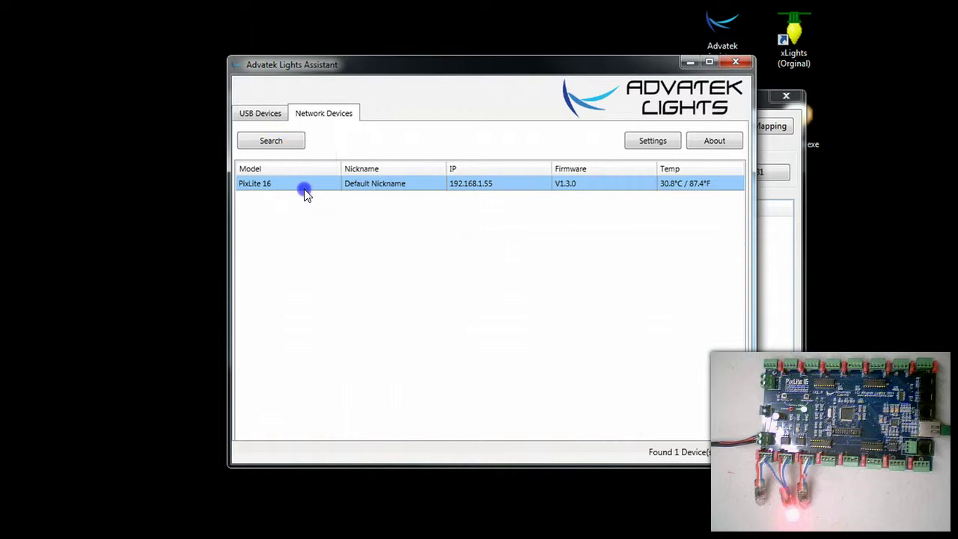
double_click(306, 185)
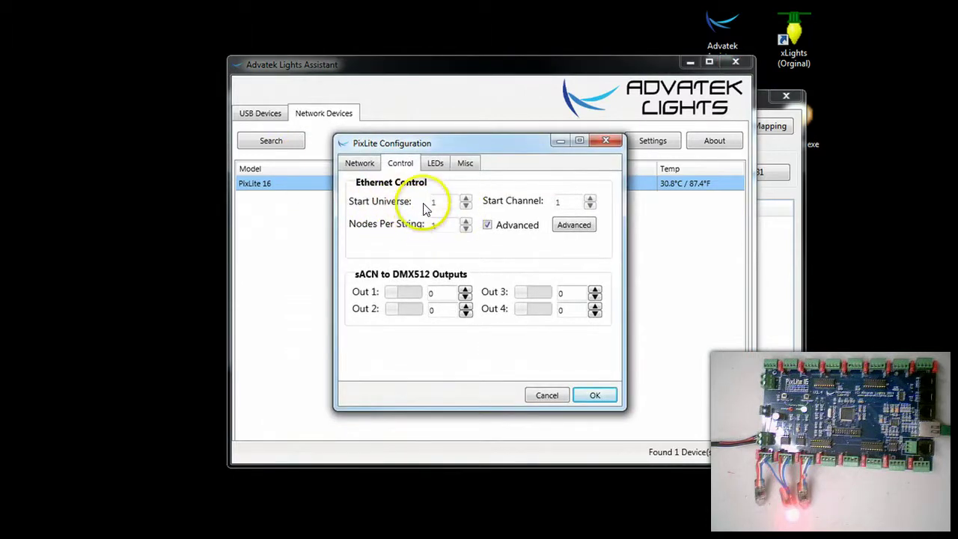
click(571, 224)
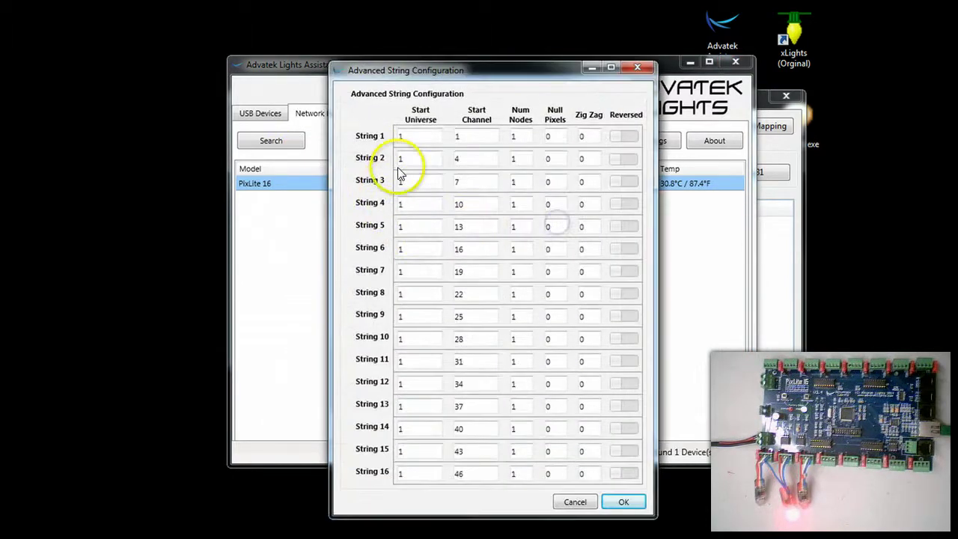
click(594, 500)
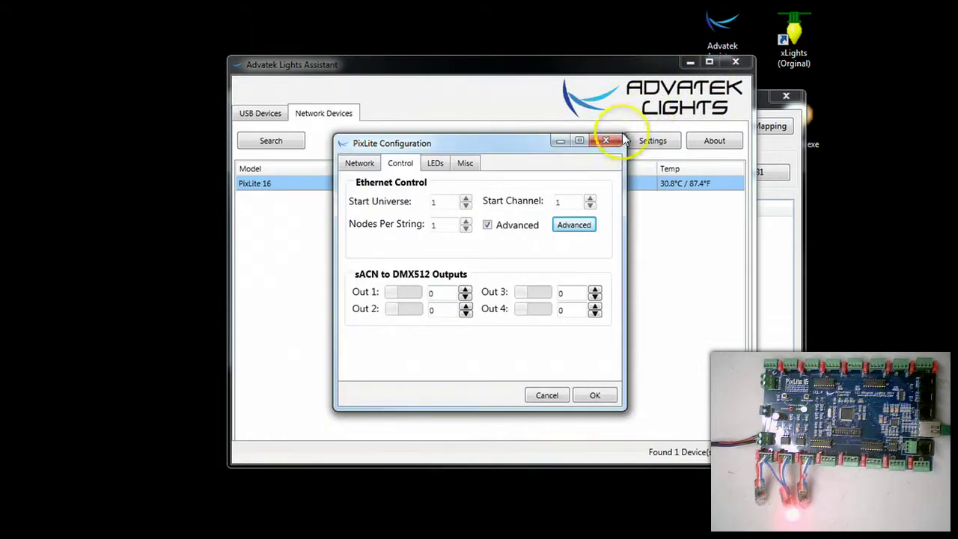
click(600, 396)
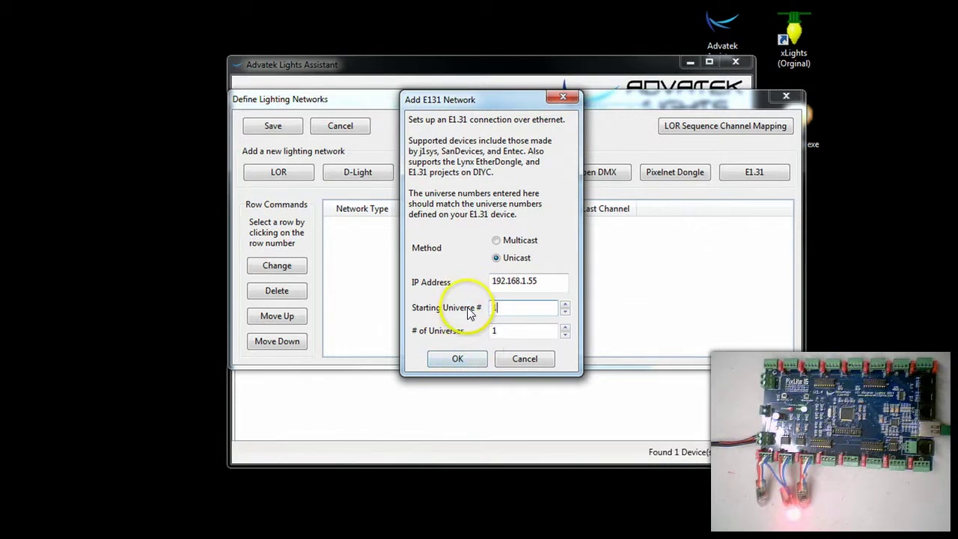
Add the unicast 192.168.1.55 network with starting universe 1 and one universe, ending at channel 512
click(508, 306)
click(512, 332)
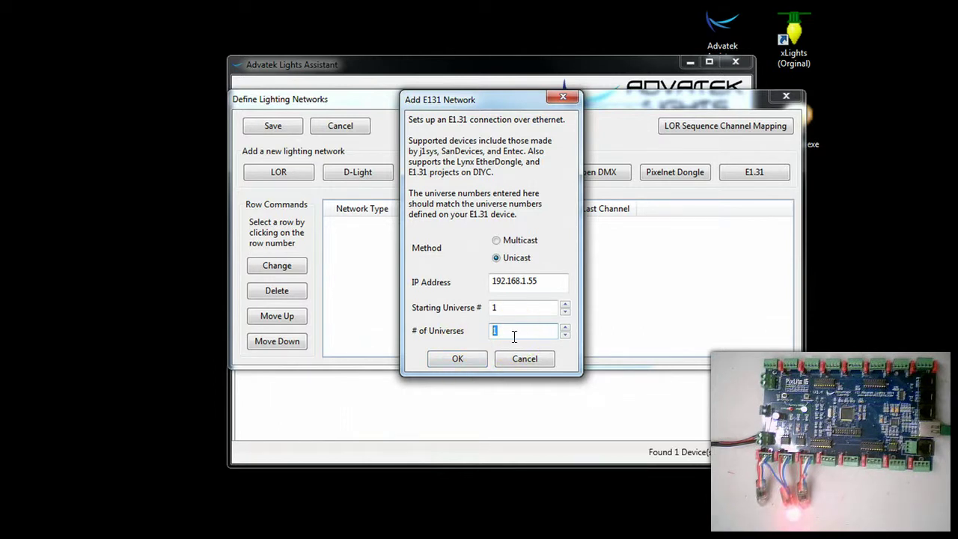
click(464, 357)
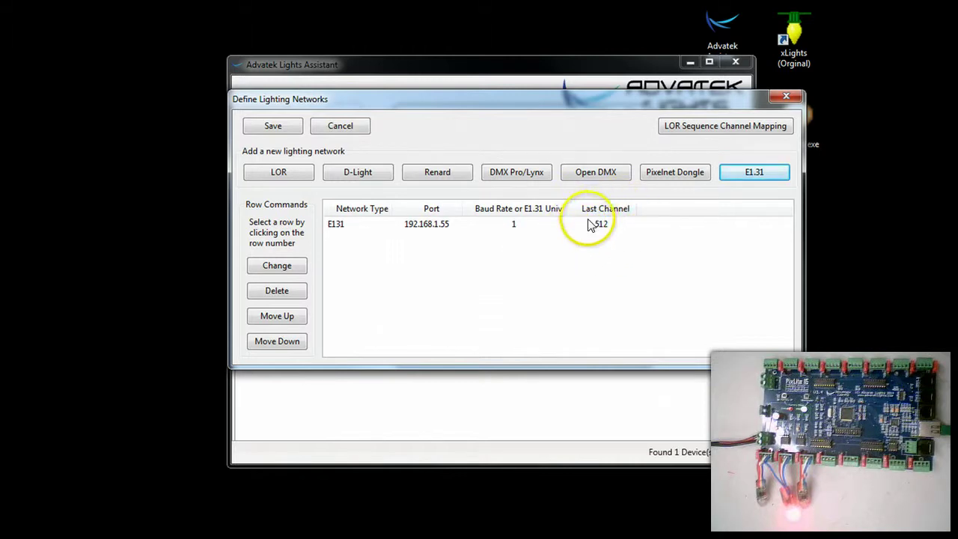
Save the lighting network definitions and open xScheduler for testing
click(273, 126)
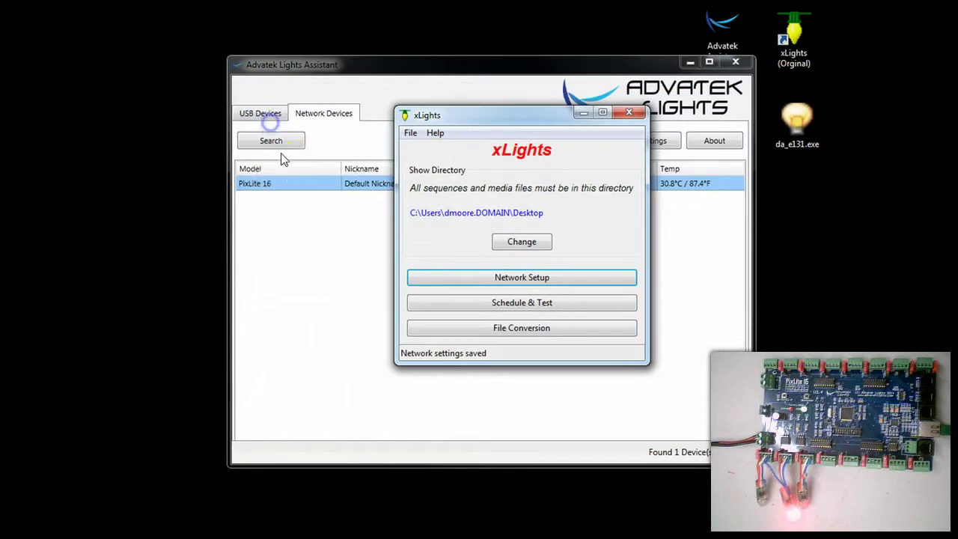
click(506, 304)
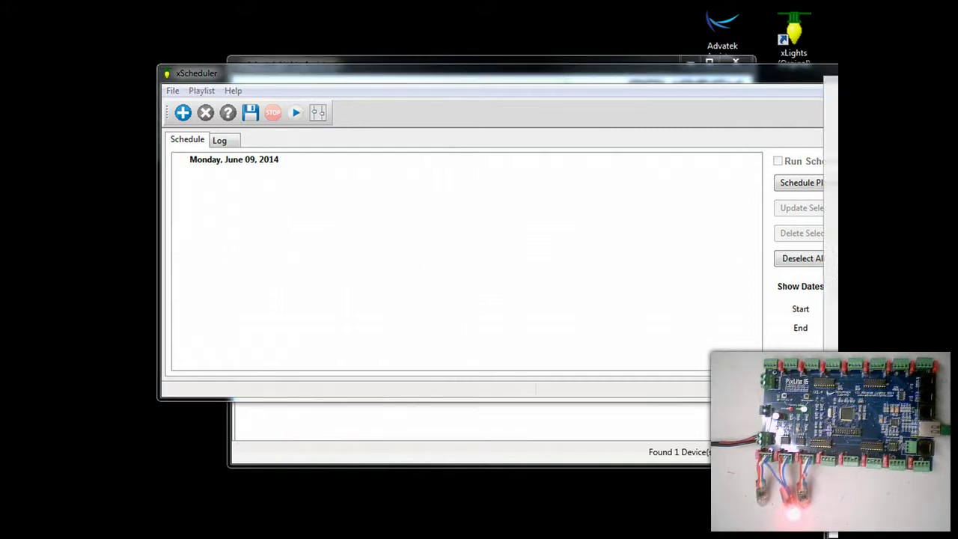
click(469, 252)
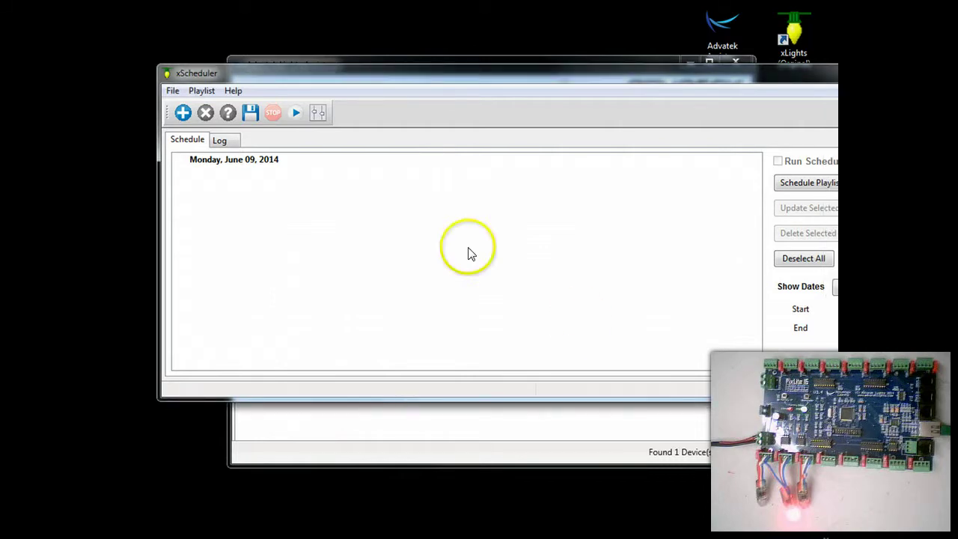
Open xTester for Network 1 (E131, 192.168.1.55, universe 1) and tick every channel
click(320, 113)
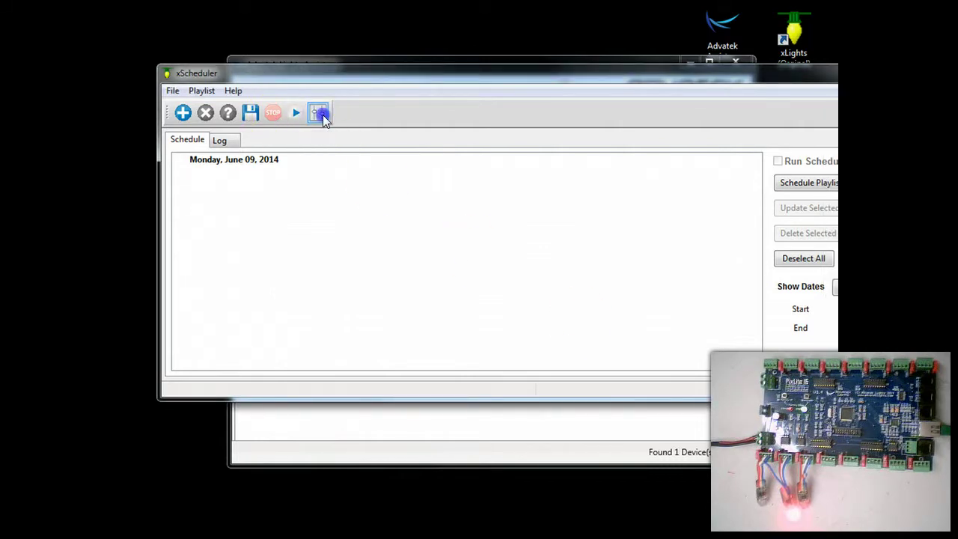
drag(248, 0, 497, 93)
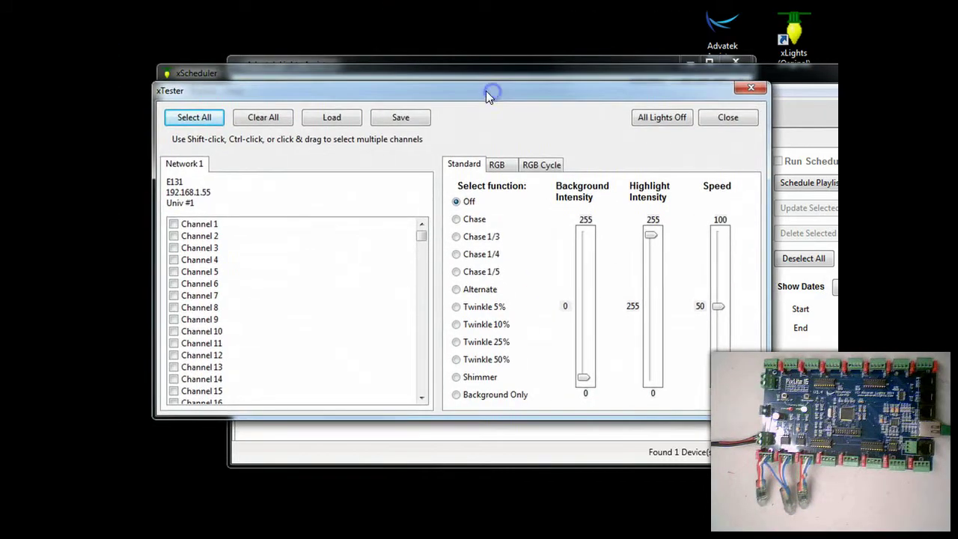
click(191, 124)
drag(421, 235, 421, 267)
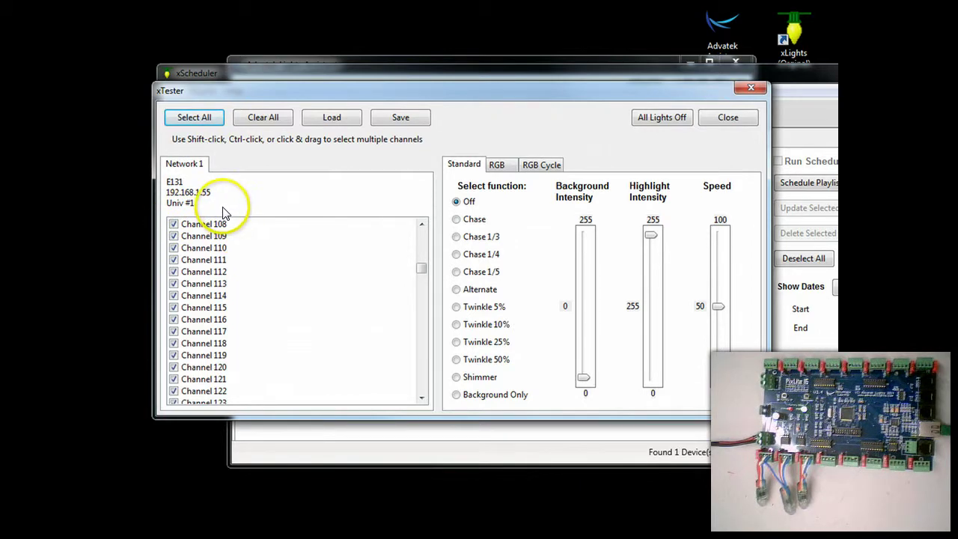
Close the tester and add a new E1.31 network with starting universe 2
click(728, 117)
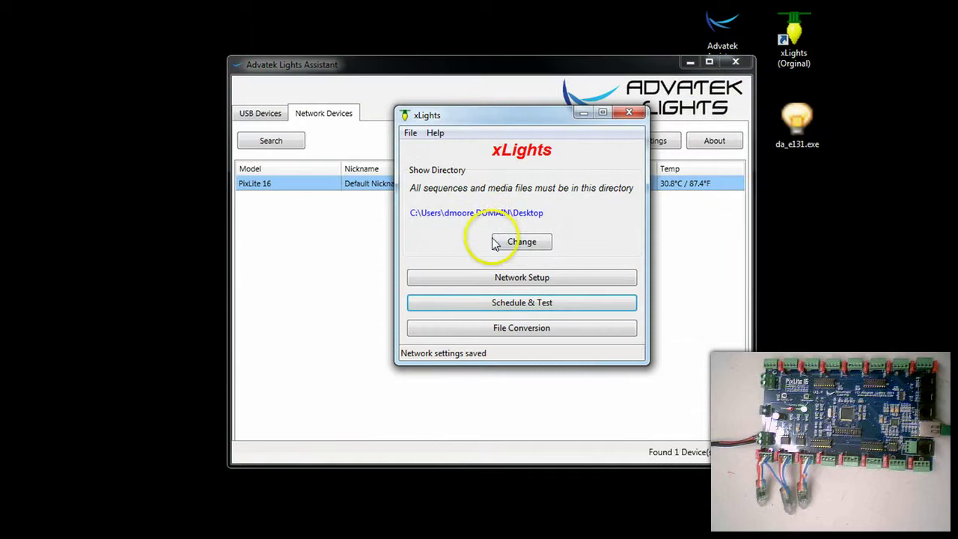
click(503, 278)
click(562, 304)
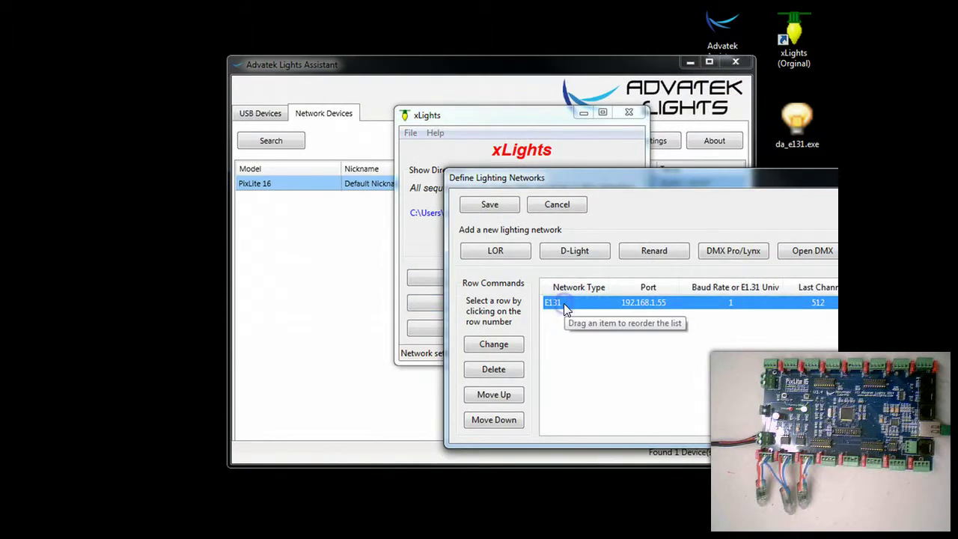
click(494, 344)
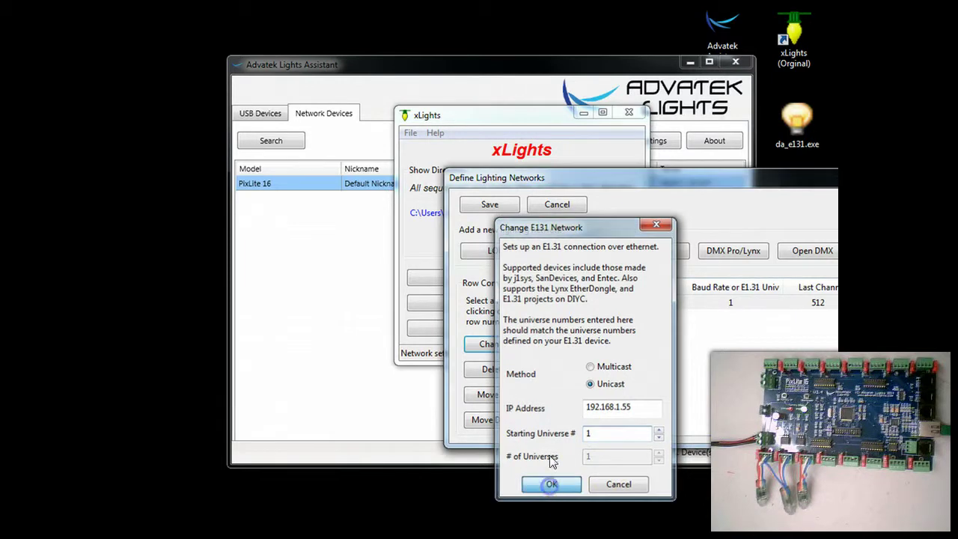
click(552, 485)
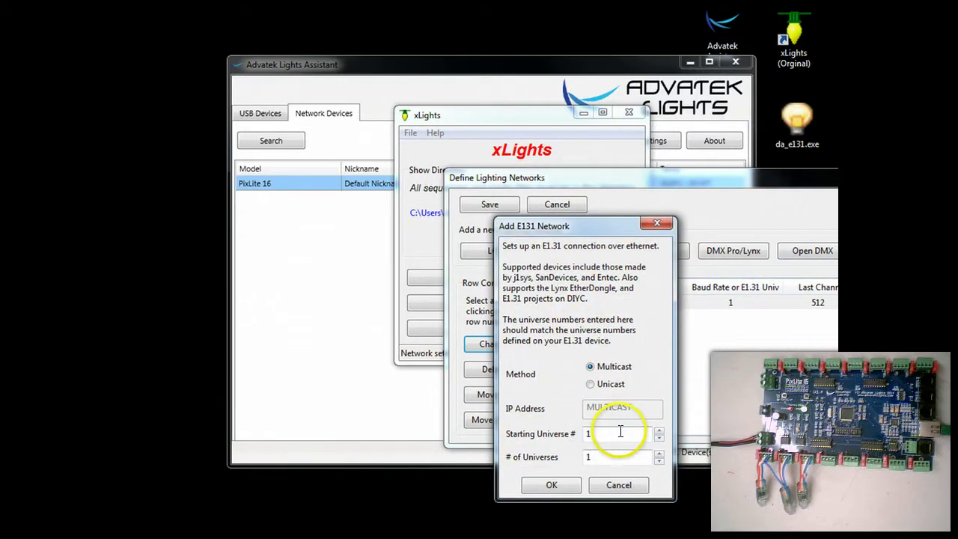
click(601, 434)
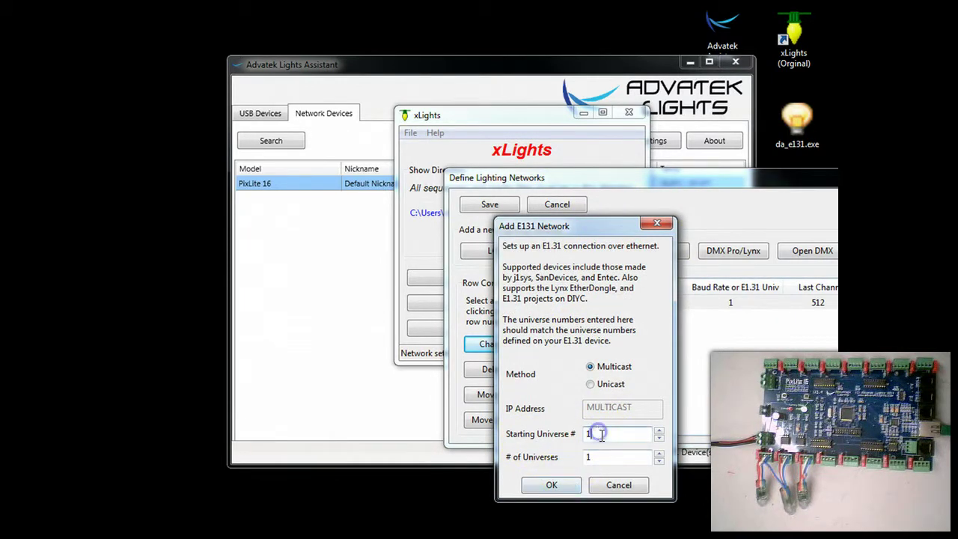
text(2)
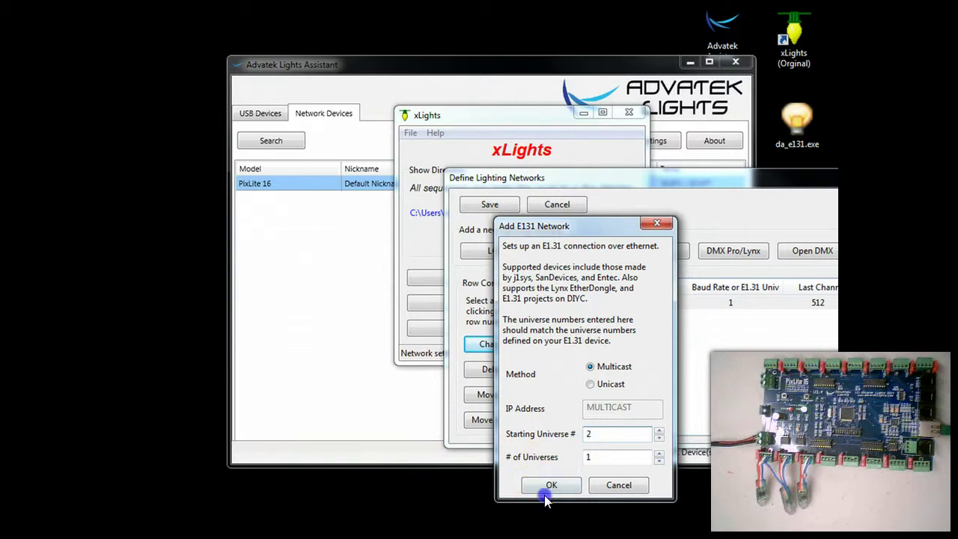
click(546, 487)
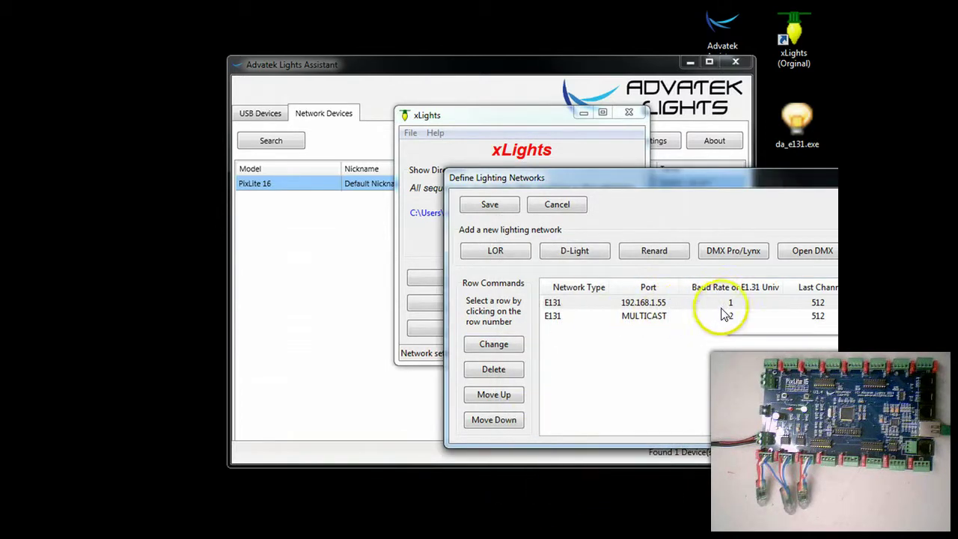
Change the universe 2 network to unicast 192.168.1.55 and save both network definitions
click(628, 316)
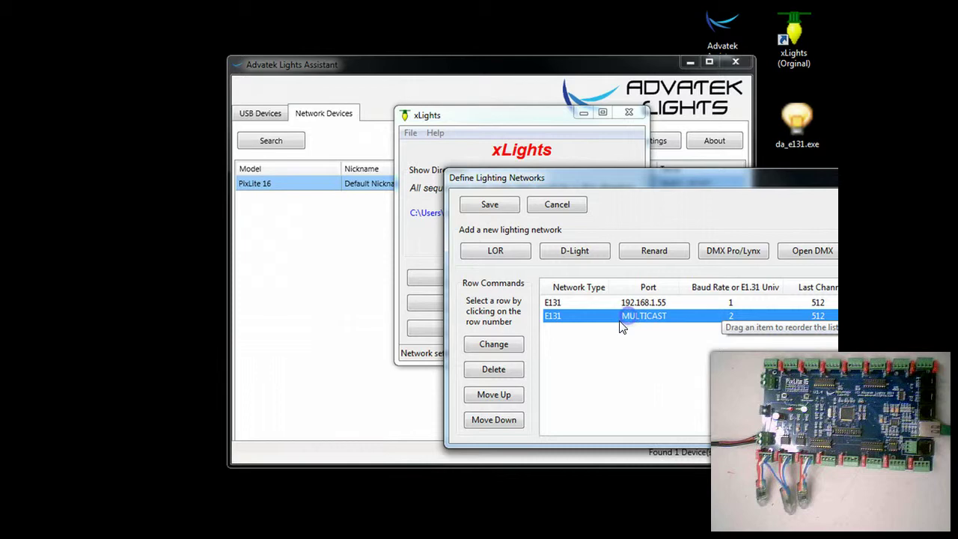
click(493, 344)
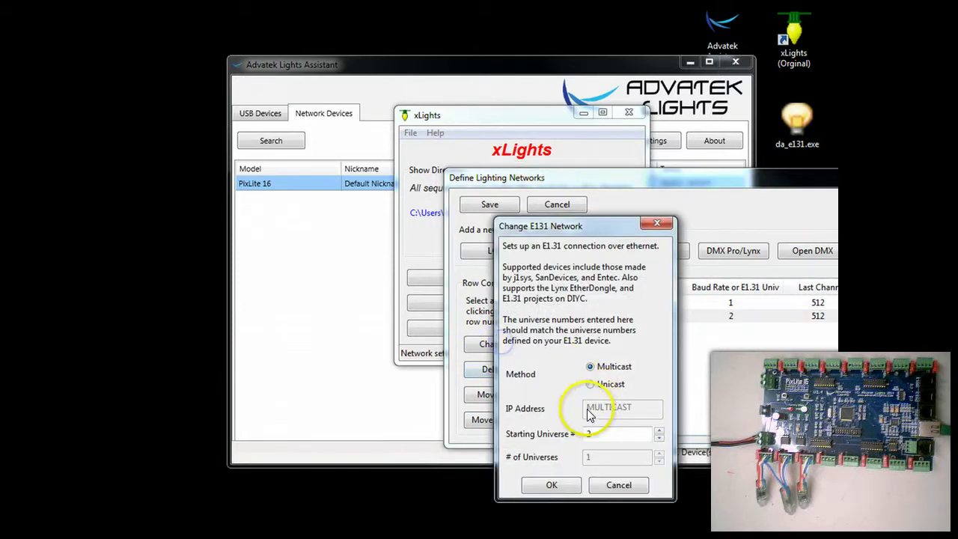
click(591, 386)
click(614, 408)
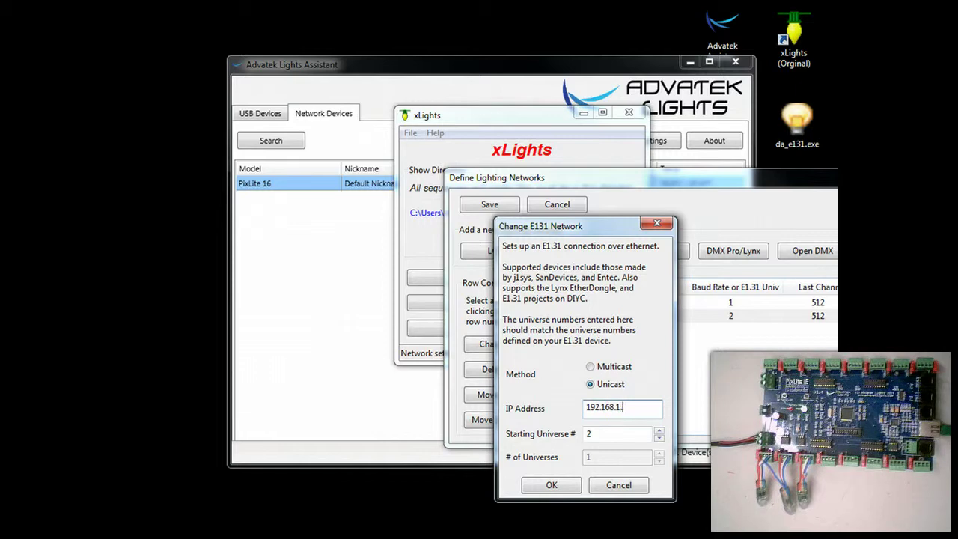
text(192.168.1.55)
click(552, 485)
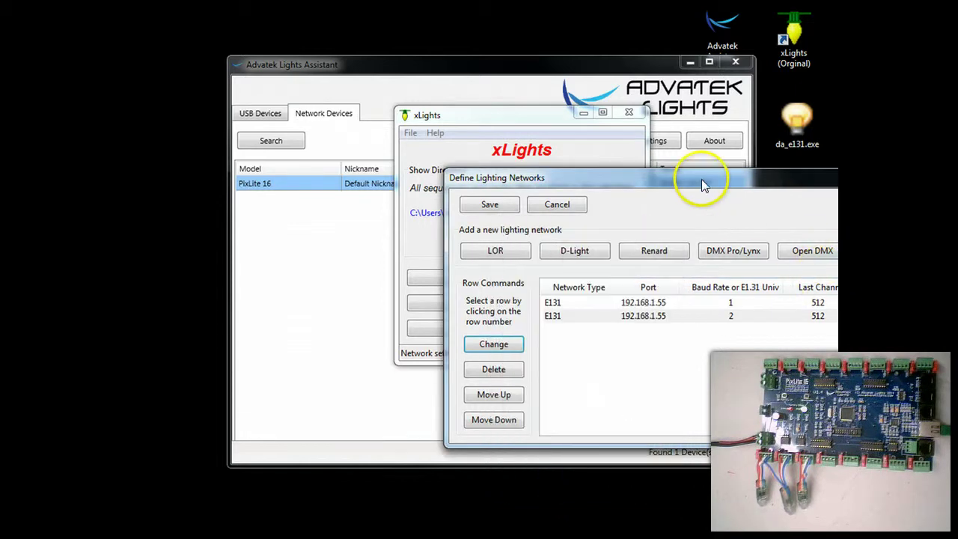
drag(702, 179, 526, 131)
click(320, 158)
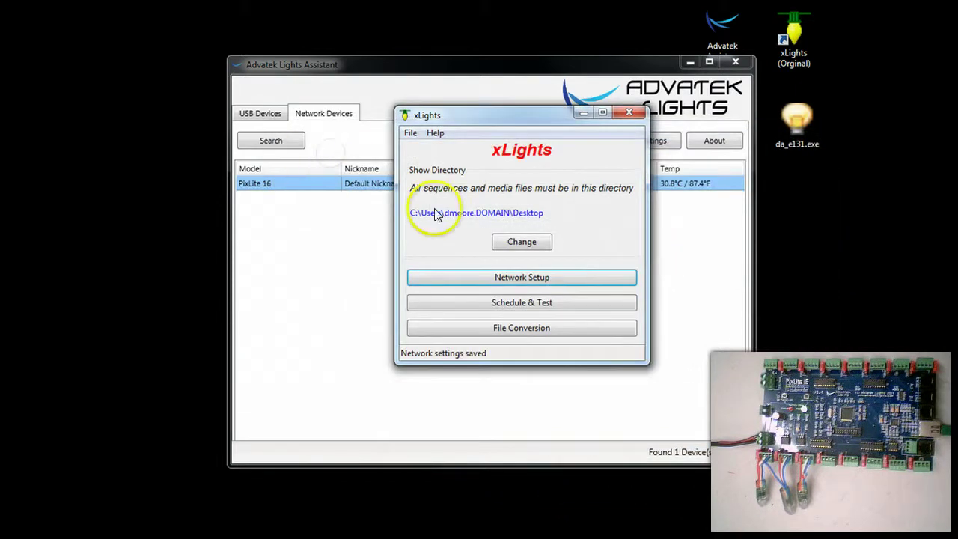
Open the channel tester from the Schedule & Test tool and bring its window into view
click(512, 302)
key(alt+space)
key(m)
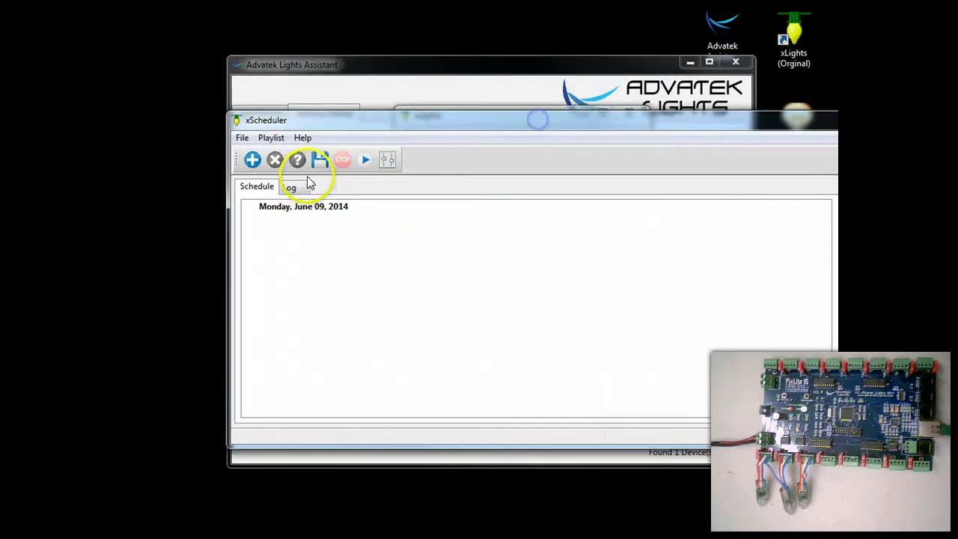
click(387, 160)
key(alt+space)
key(m)
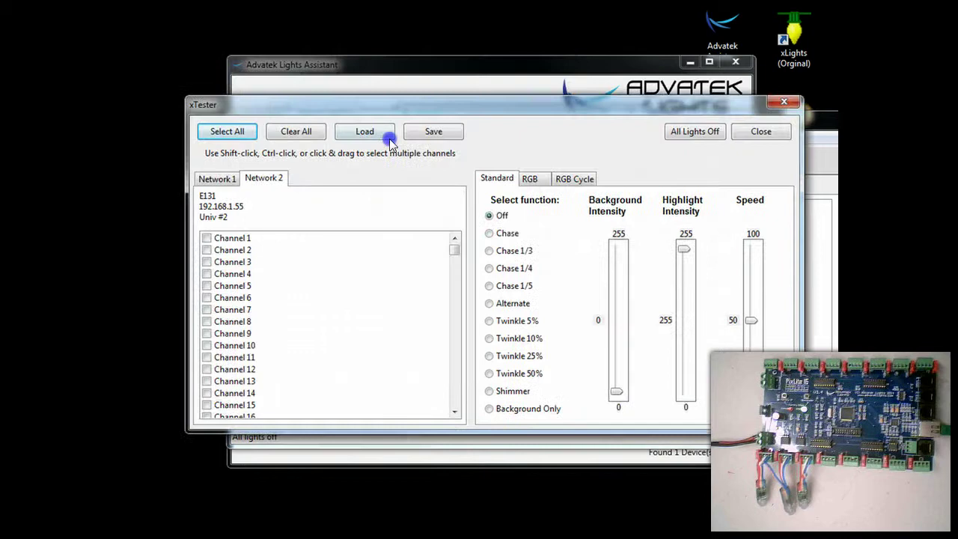
click(376, 225)
Show Network 1's universe 1 channels and check them all, glancing at Network 2
click(316, 214)
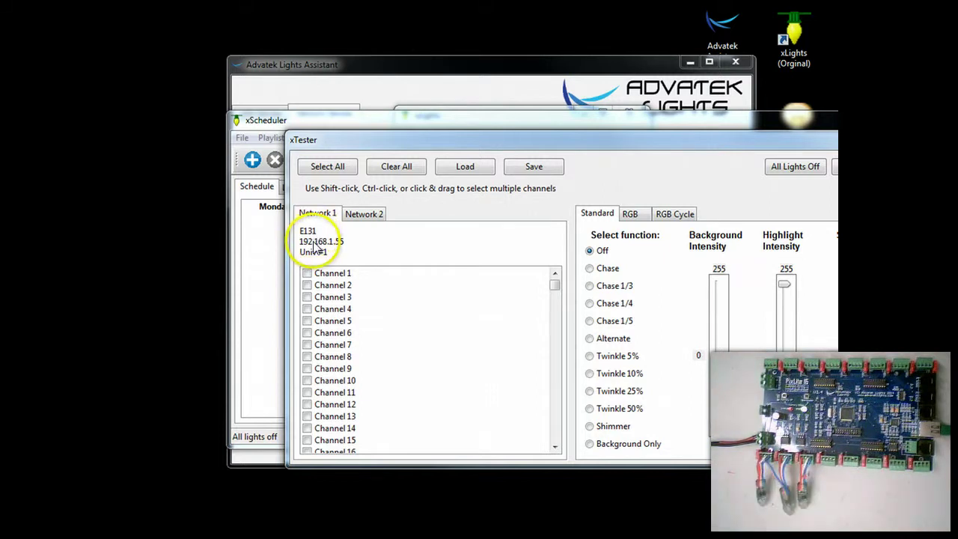
click(318, 173)
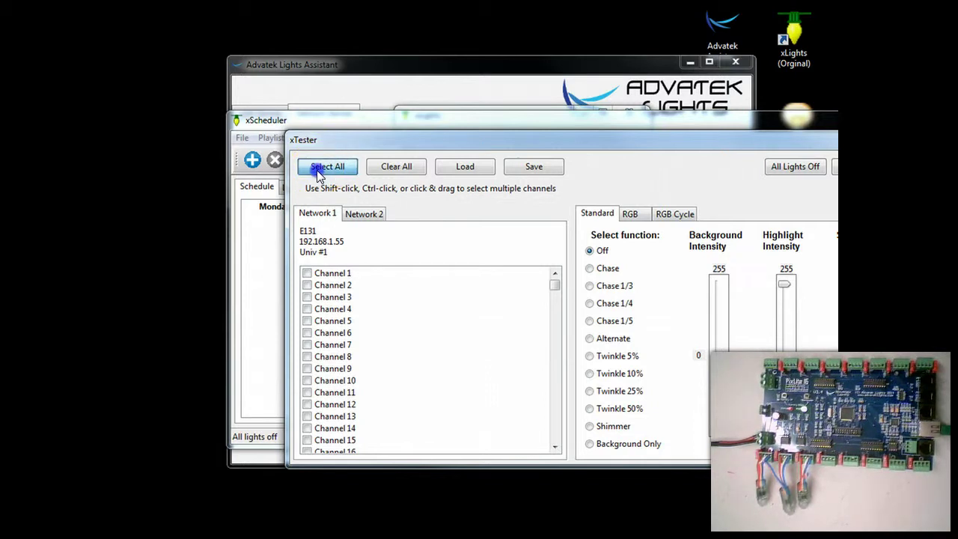
click(367, 218)
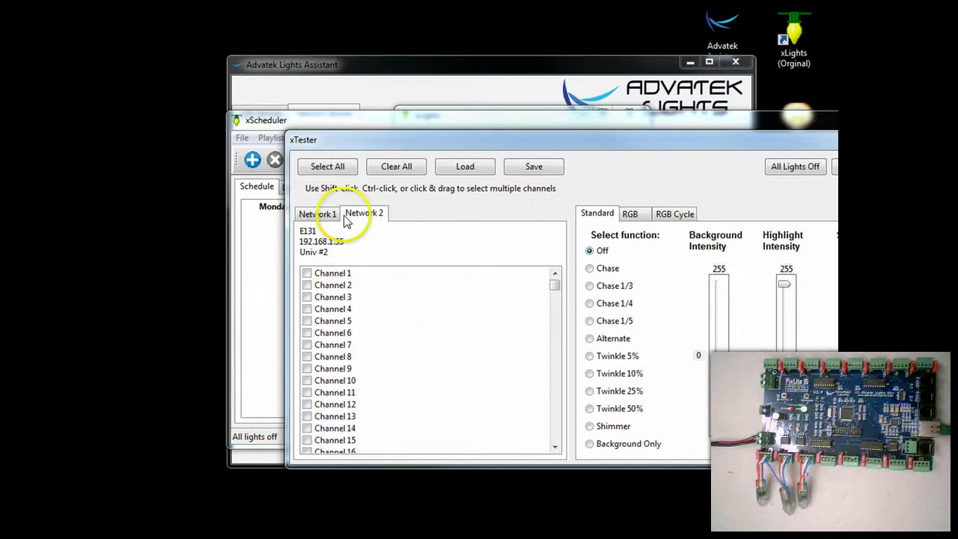
click(316, 214)
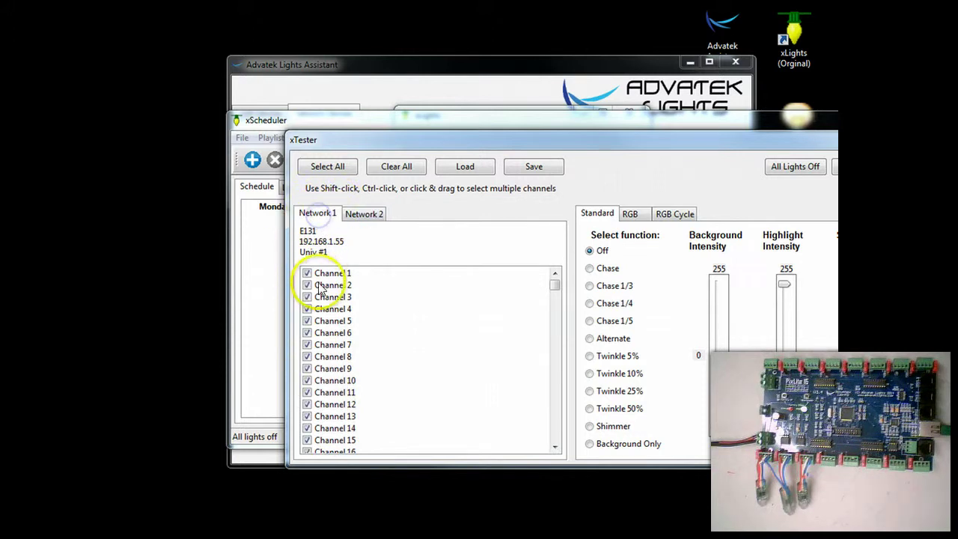
drag(618, 134, 535, 95)
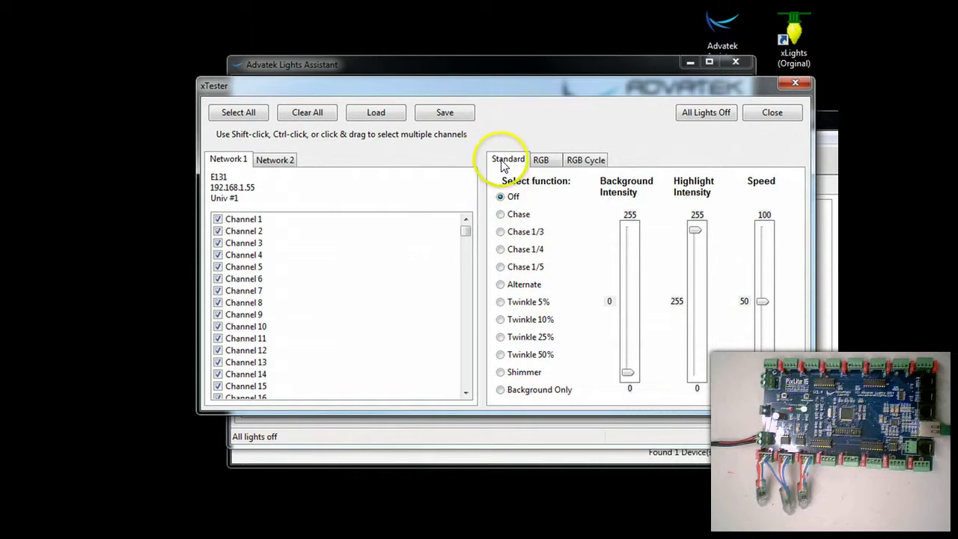
Light all channels with Background Only near 255 intensity, then run Shimmer with background at 0
click(629, 373)
drag(629, 374, 629, 332)
click(501, 390)
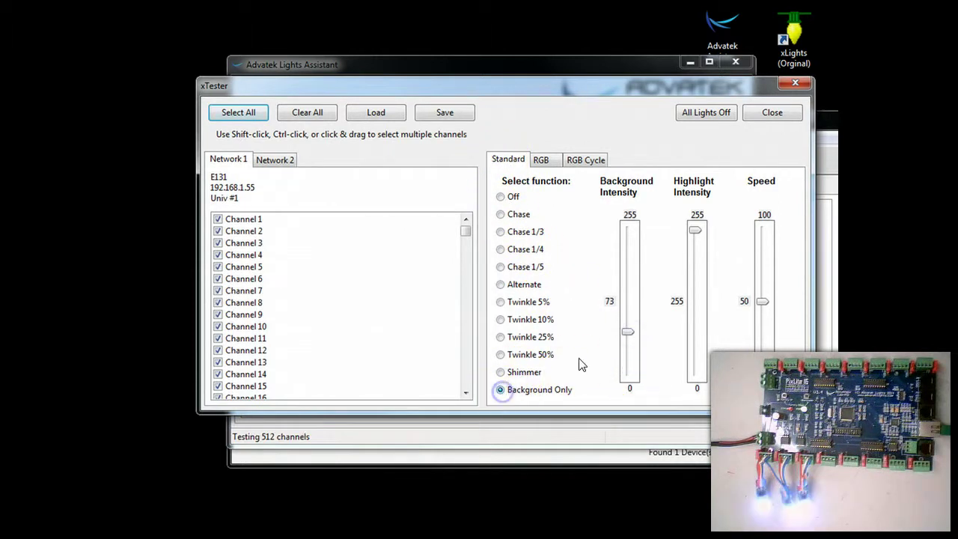
drag(627, 335, 626, 408)
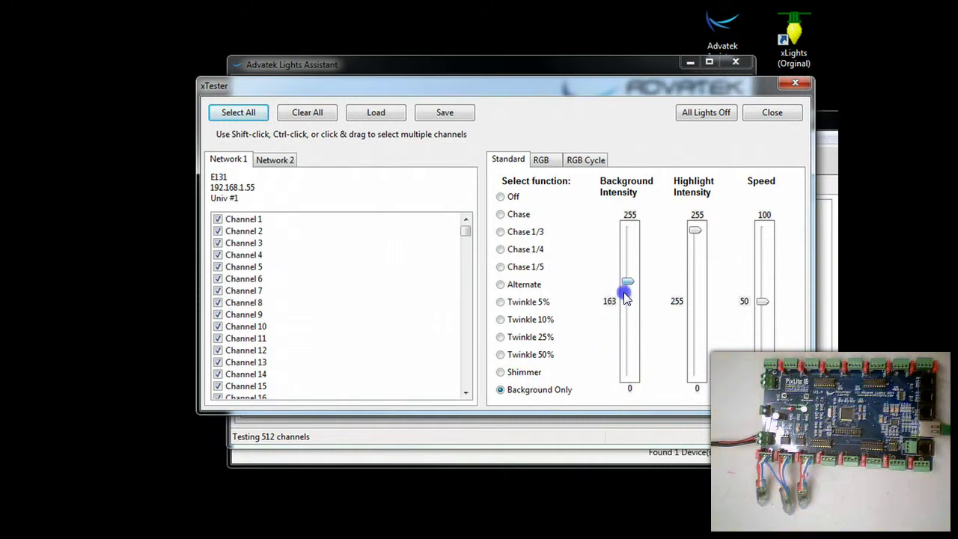
drag(626, 298, 622, 249)
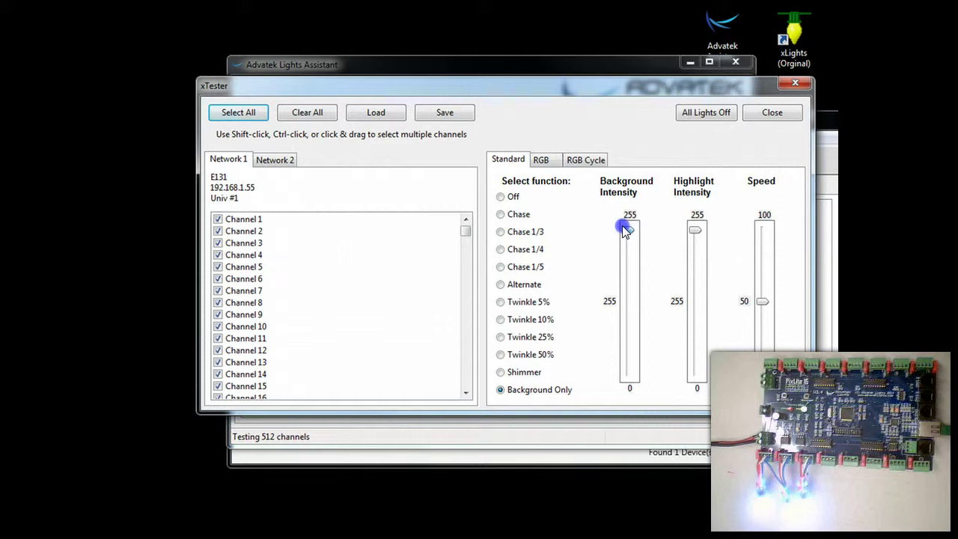
click(500, 375)
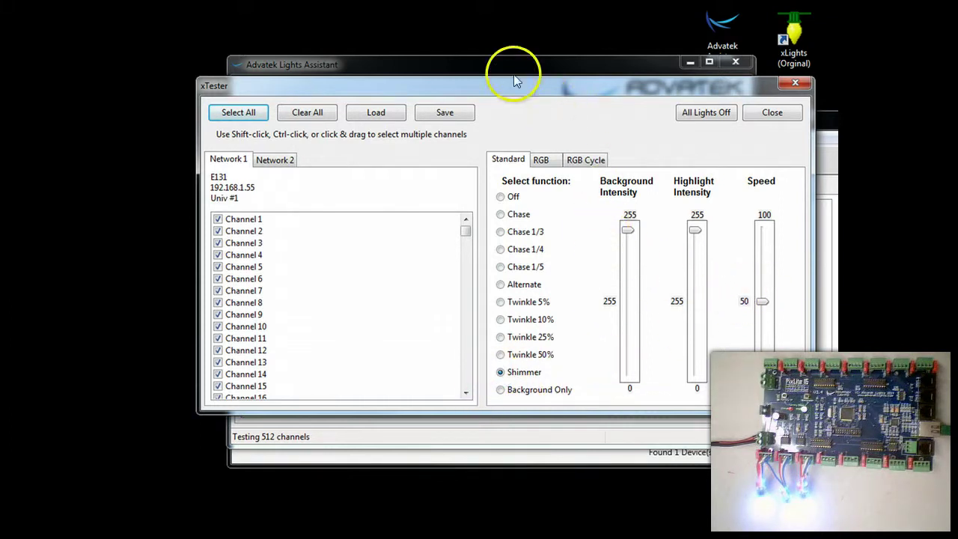
drag(628, 229, 631, 391)
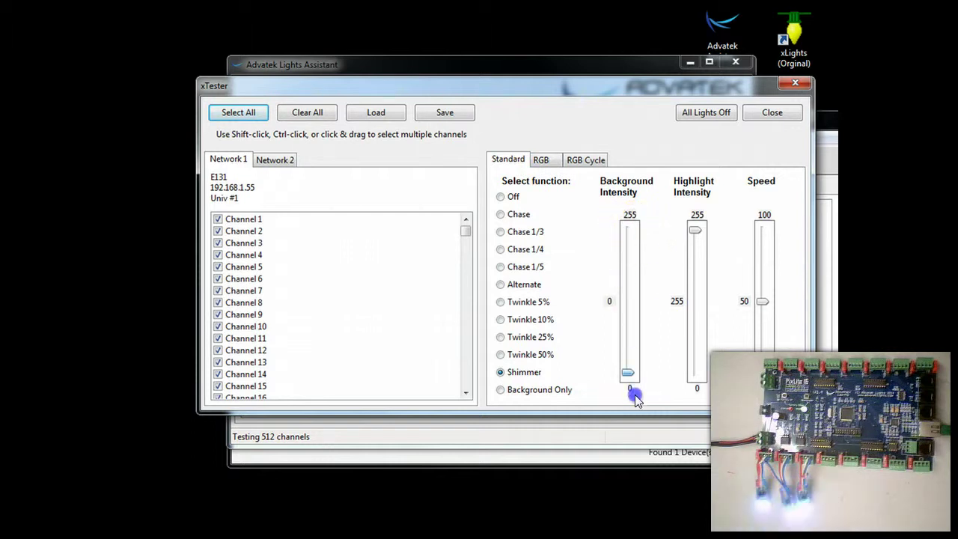
Switch to RGB Background Only and light the pixels red at 255, then return red to 0
click(540, 163)
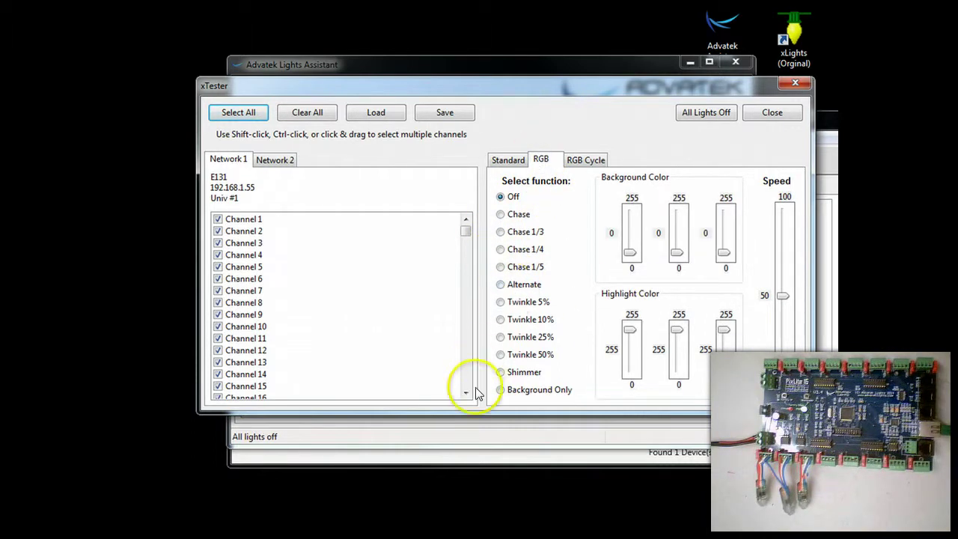
click(500, 391)
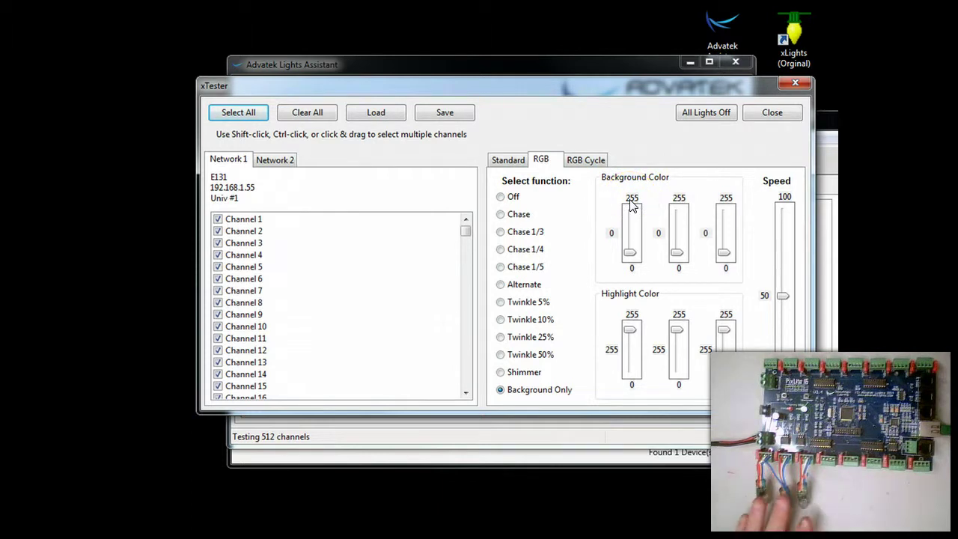
click(629, 253)
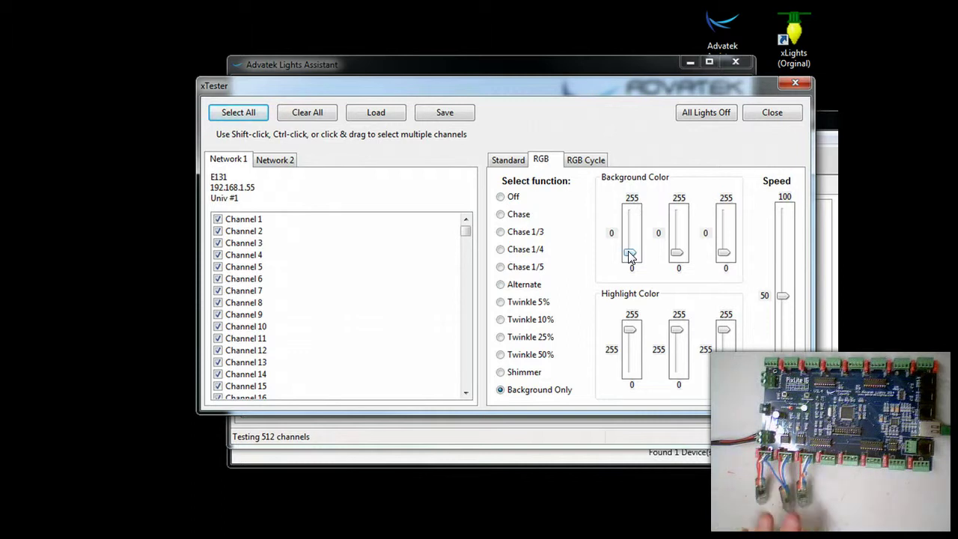
drag(630, 253, 633, 215)
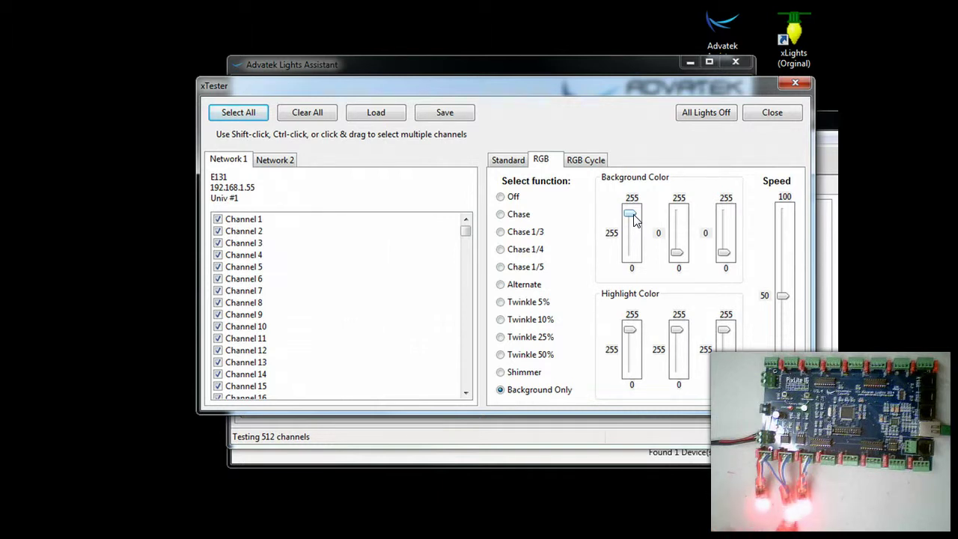
drag(631, 214, 631, 257)
Test green, then purple, then white by raising the green and red background levels to 255
drag(678, 252, 680, 188)
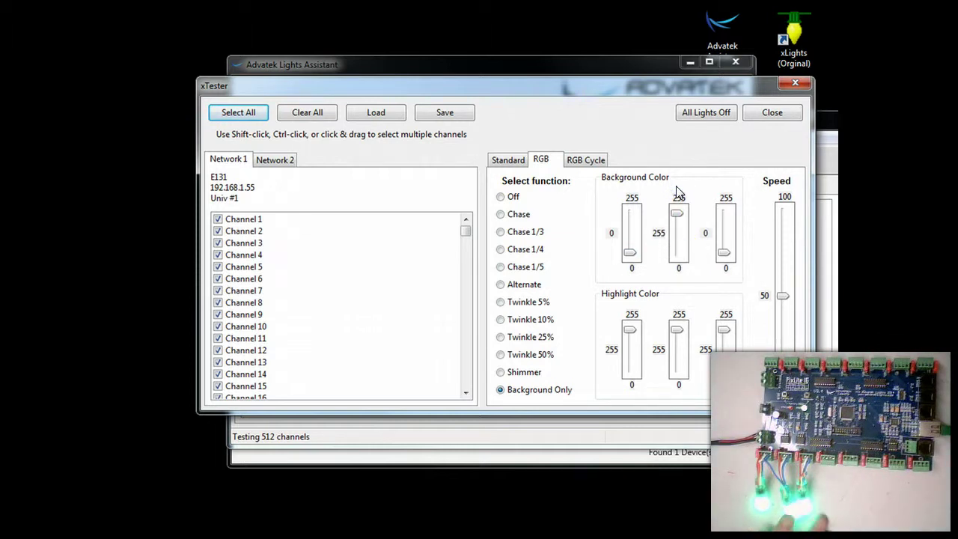
drag(676, 213, 721, 176)
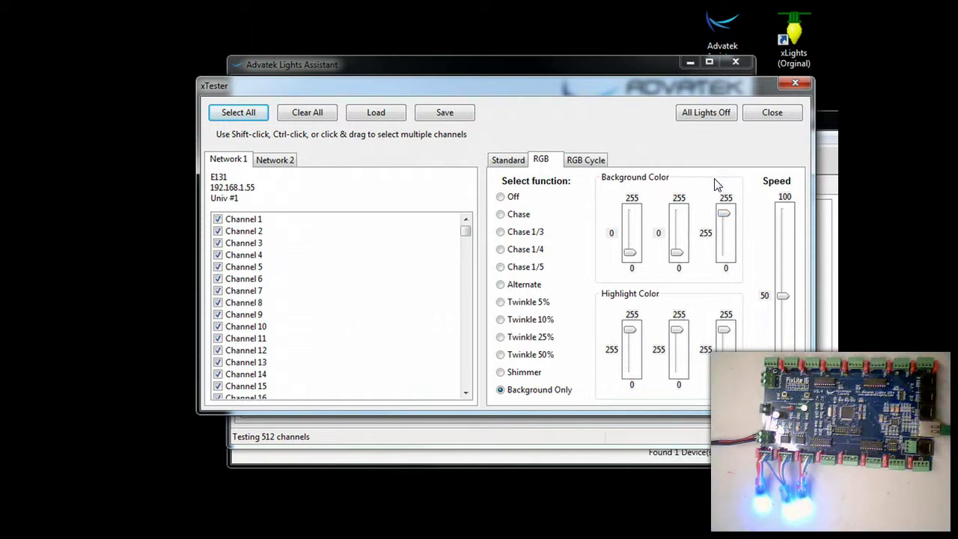
drag(631, 252, 658, 180)
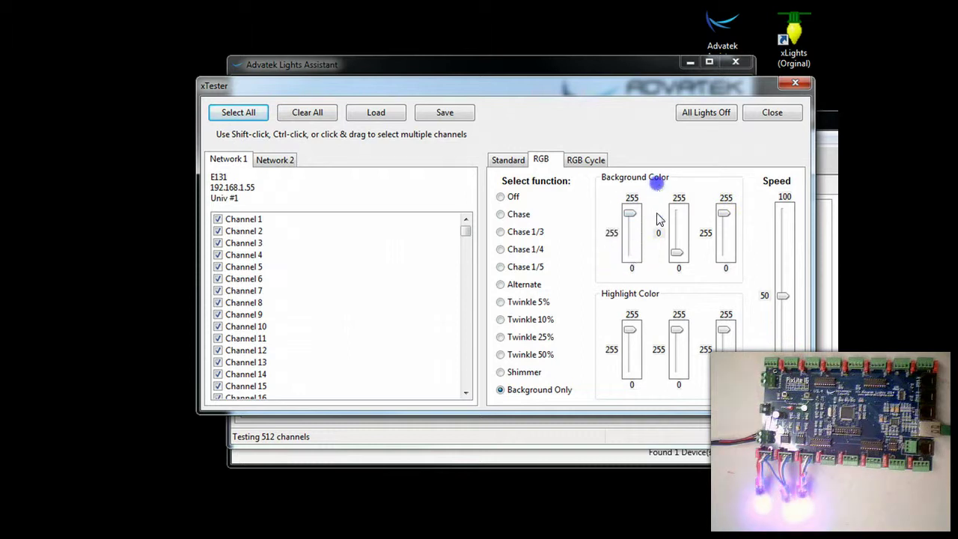
click(678, 254)
drag(677, 253, 678, 187)
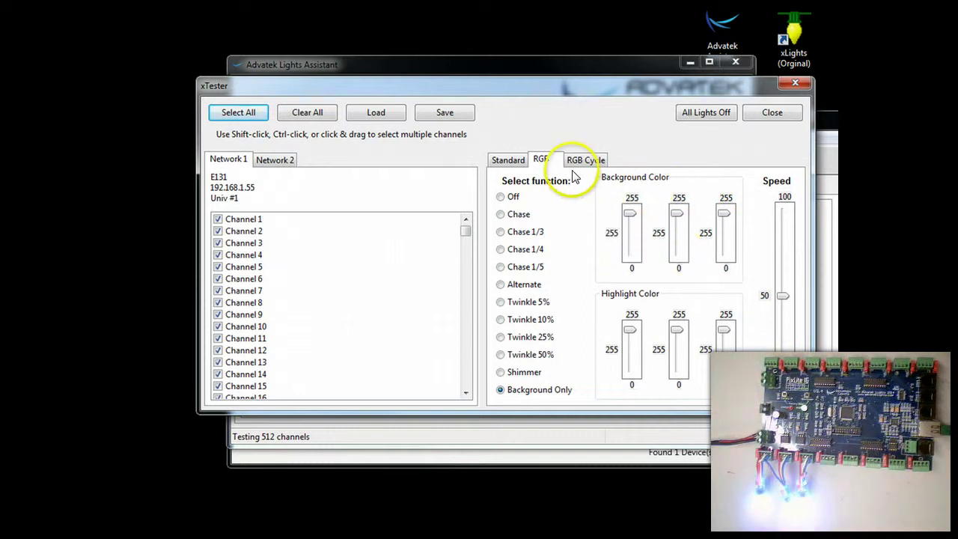
Run the A-B-C-All-None cycle at speed 100, then try Mixed Colors and A-B-C
click(582, 158)
click(500, 250)
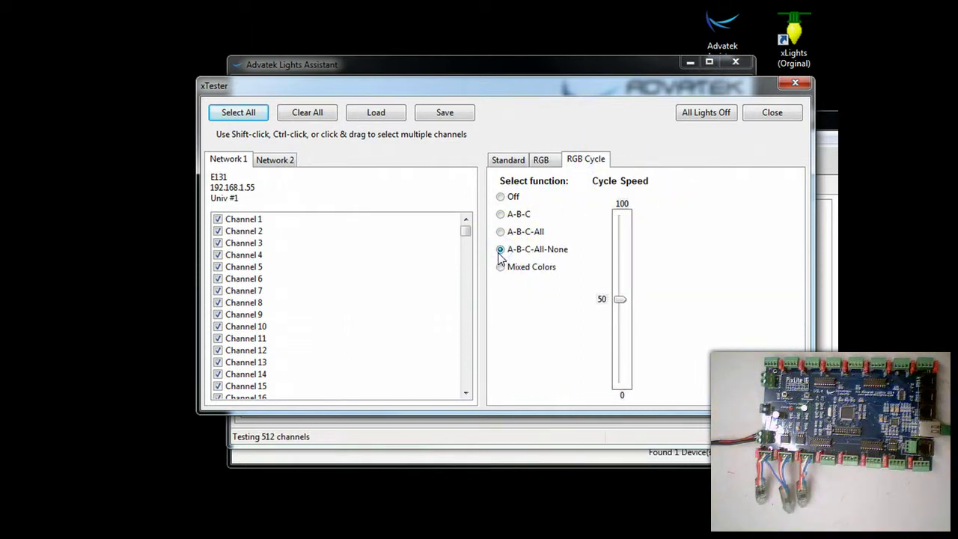
mouse_move(620, 299)
mouse_down()
mouse_move(621, 212)
mouse_move(618, 265)
mouse_move(621, 232)
mouse_up()
click(500, 267)
click(500, 214)
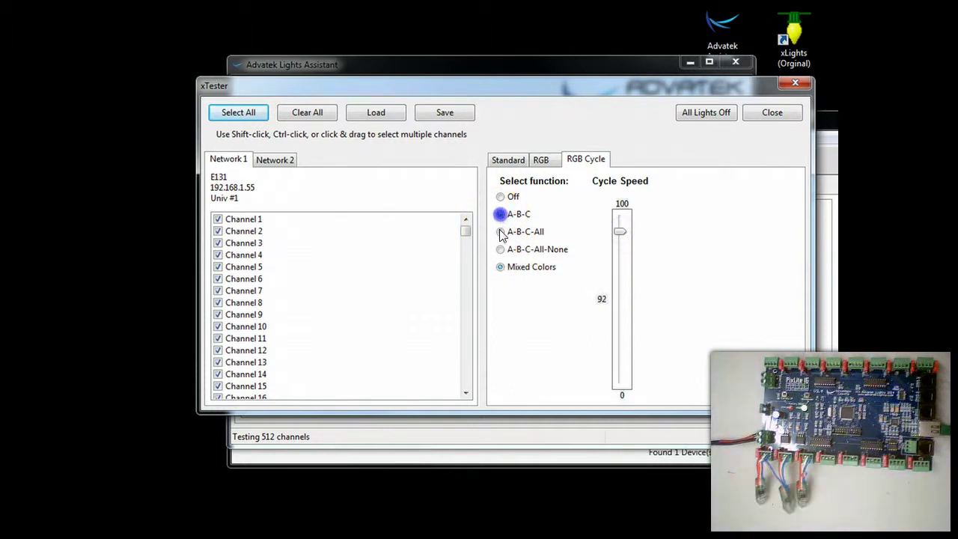
Slow the A-B-C cycle speed to 77, then turn all lights off
click(619, 233)
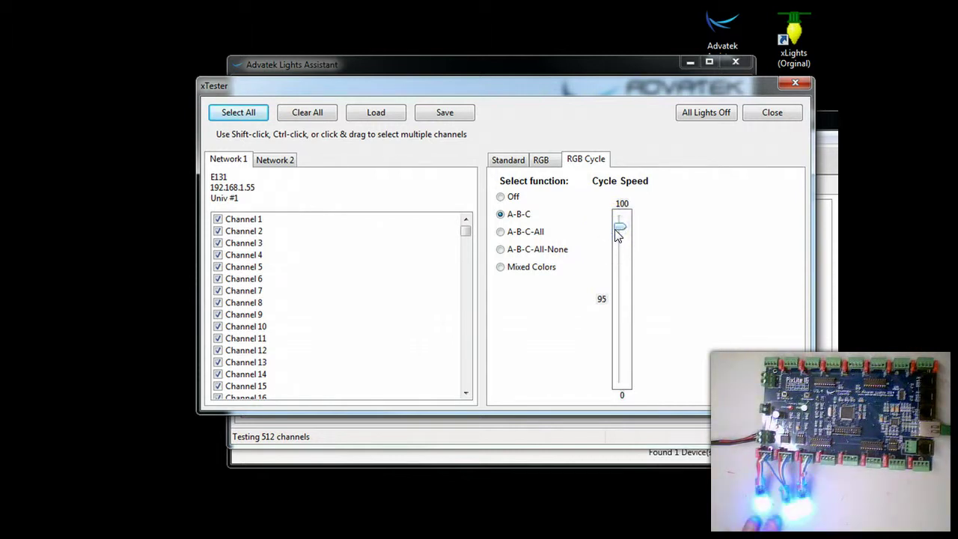
drag(618, 228, 623, 261)
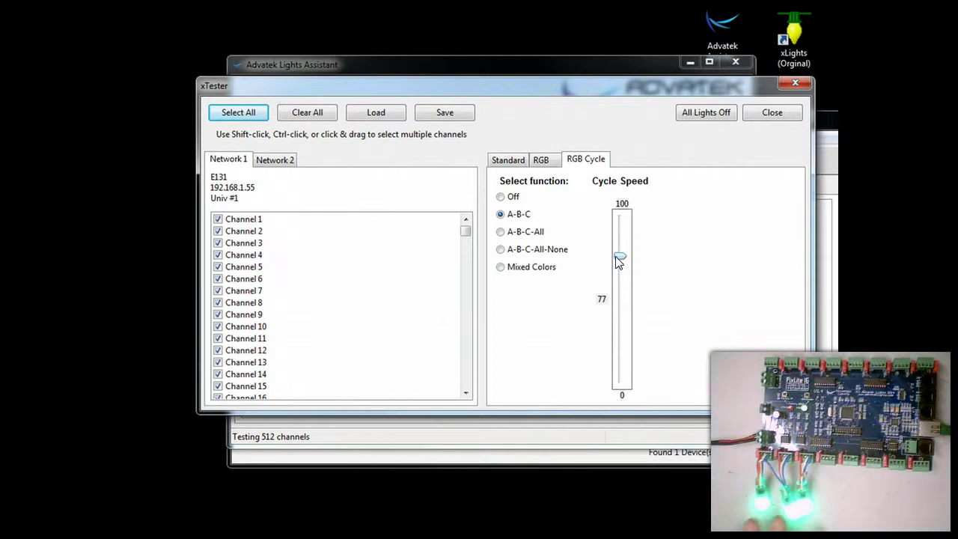
click(697, 116)
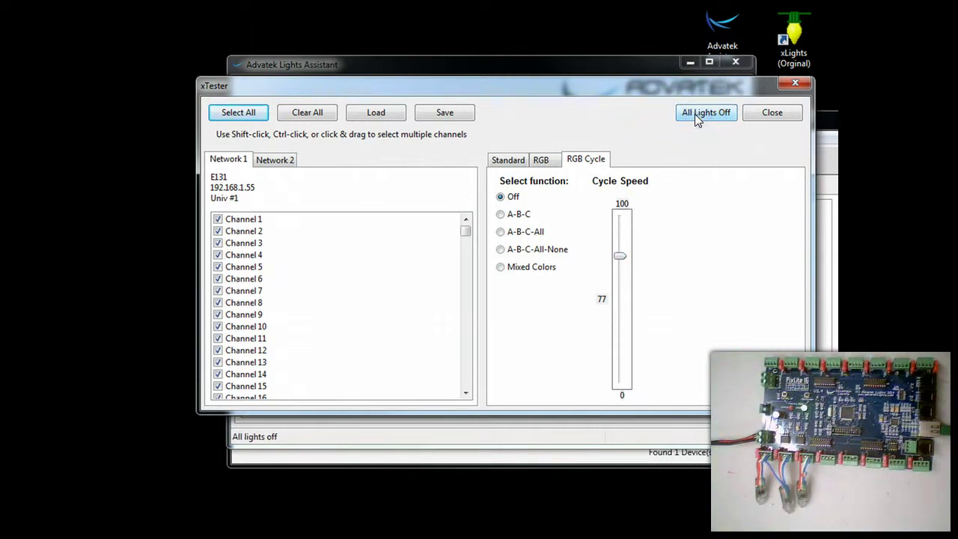
click(542, 158)
click(511, 161)
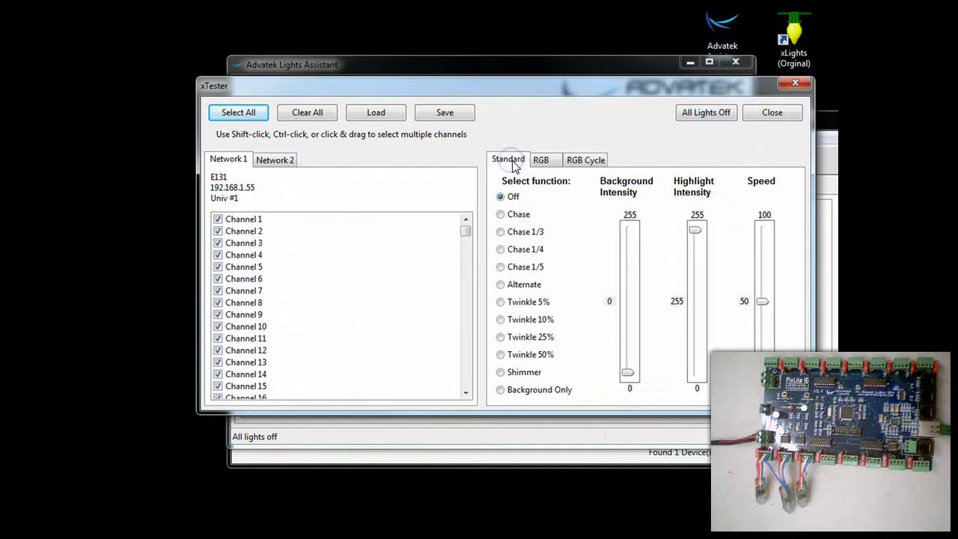